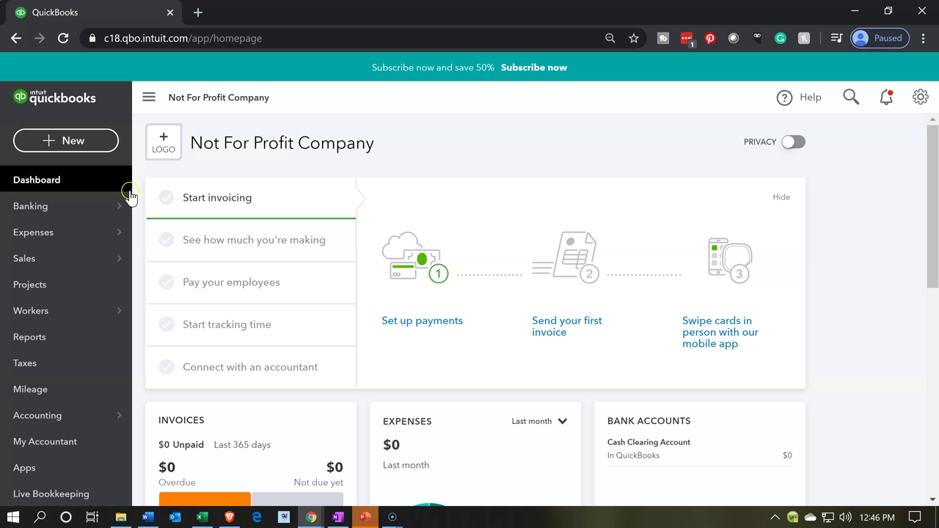
Switch to the Excel problem workbook and examine journal entry 2 for the fund drive cash, covering its accounts, debit and credit
{"action": "left_click", "coordinate": [202, 517]}
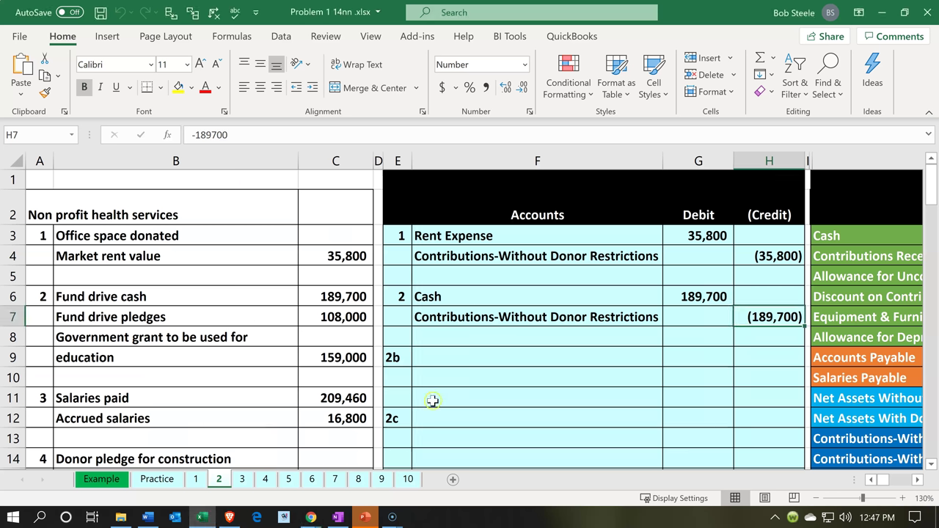
{"action": "left_click", "coordinate": [455, 390]}
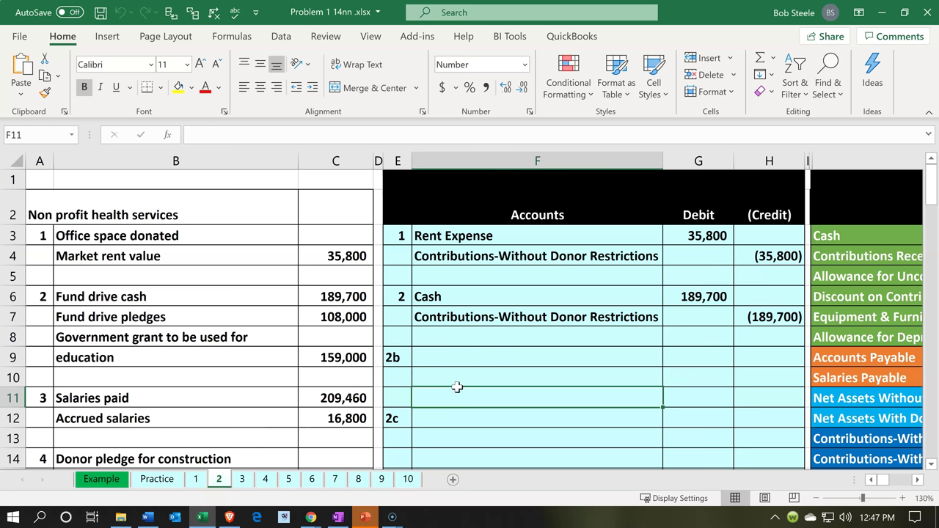
{"action": "left_click", "coordinate": [439, 301]}
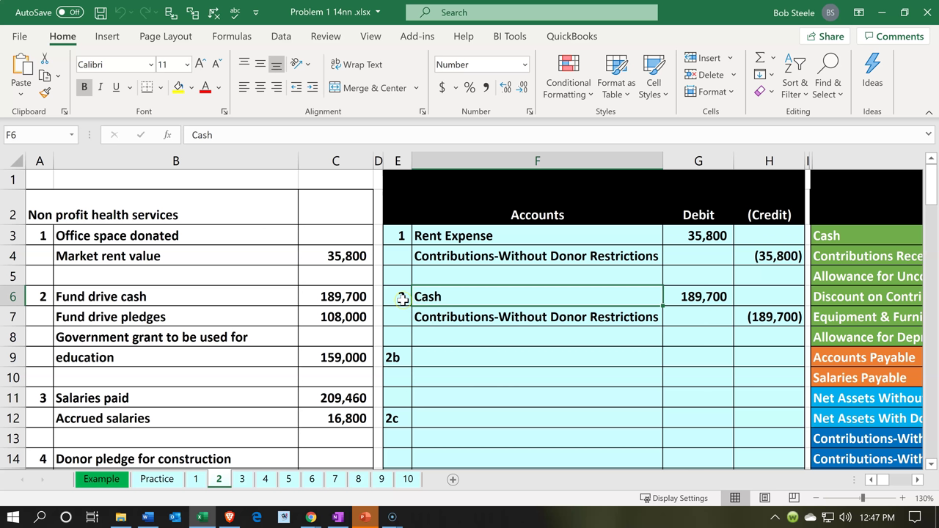
{"action": "left_click", "coordinate": [427, 302]}
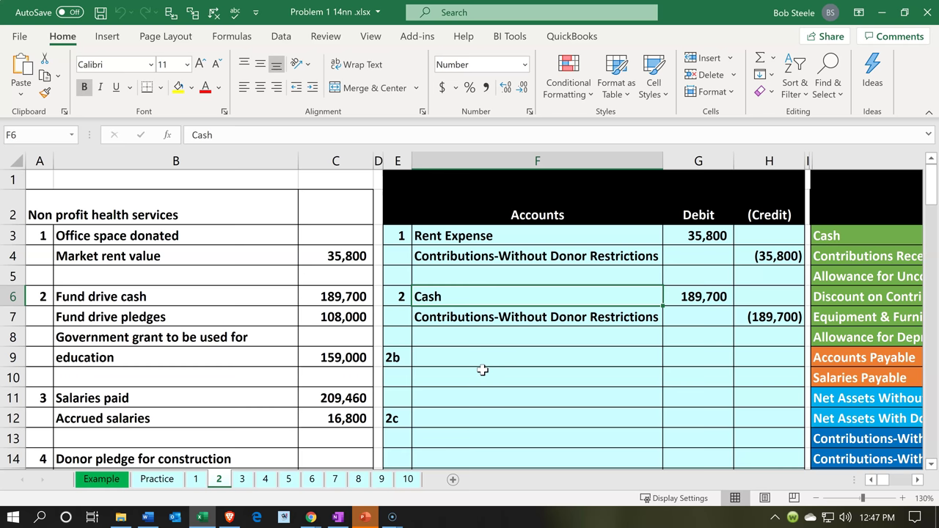
{"action": "key", "text": "Right"}
{"action": "key", "text": "Right"}
{"action": "key", "text": "Right"}
{"action": "key", "text": "Right"}
{"action": "key", "text": "Right"}
{"action": "key", "text": "Right"}
{"action": "key", "text": "Right"}
{"action": "key", "text": "Left"}
{"action": "key", "text": "Left"}
{"action": "key", "text": "Left"}
{"action": "key", "text": "Left"}
{"action": "key", "text": "Left"}
{"action": "key", "text": "Left"}
{"action": "key", "text": "Left"}
{"action": "key", "text": "Left"}
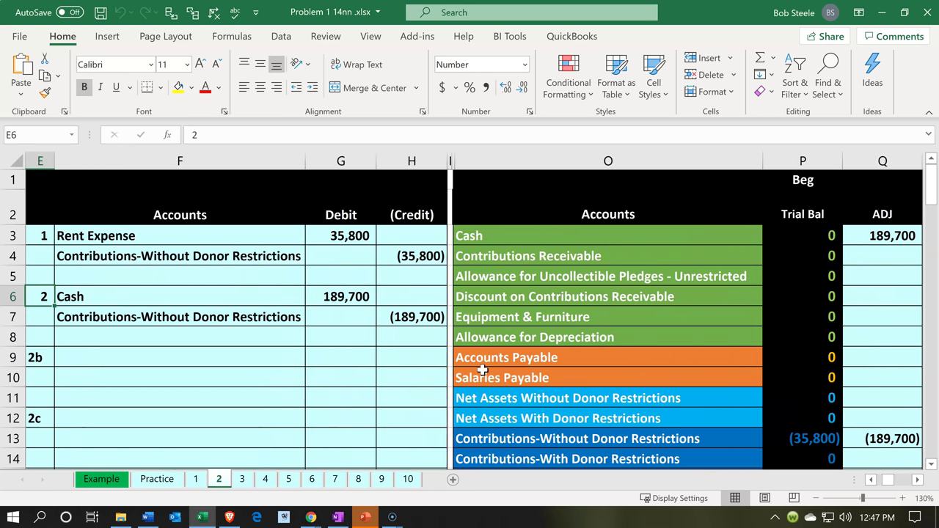
{"action": "key", "text": "Right"}
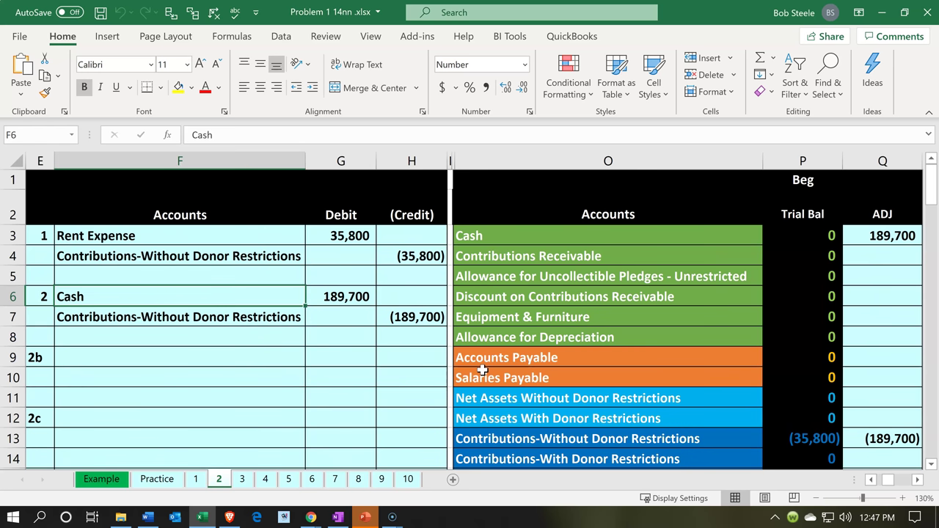
{"action": "key", "text": "Right"}
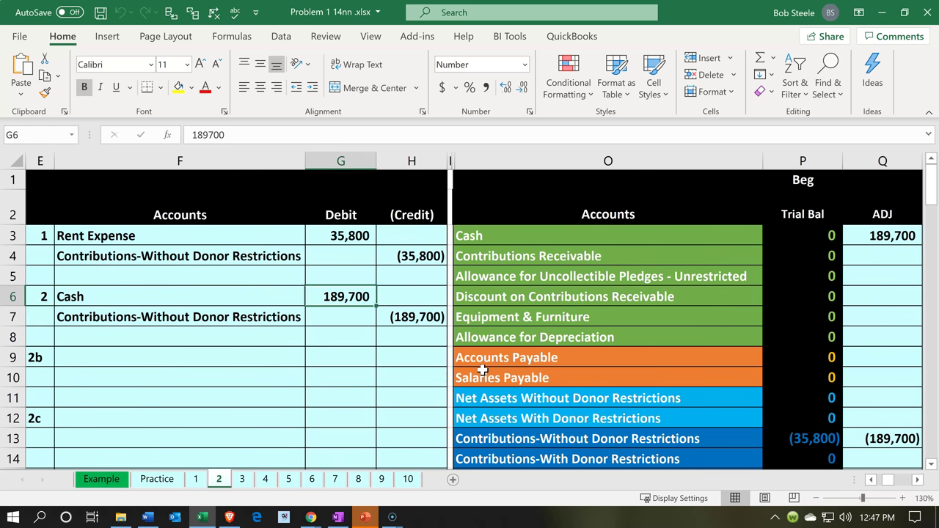
{"action": "key", "text": "Down"}
{"action": "key", "text": "Left"}
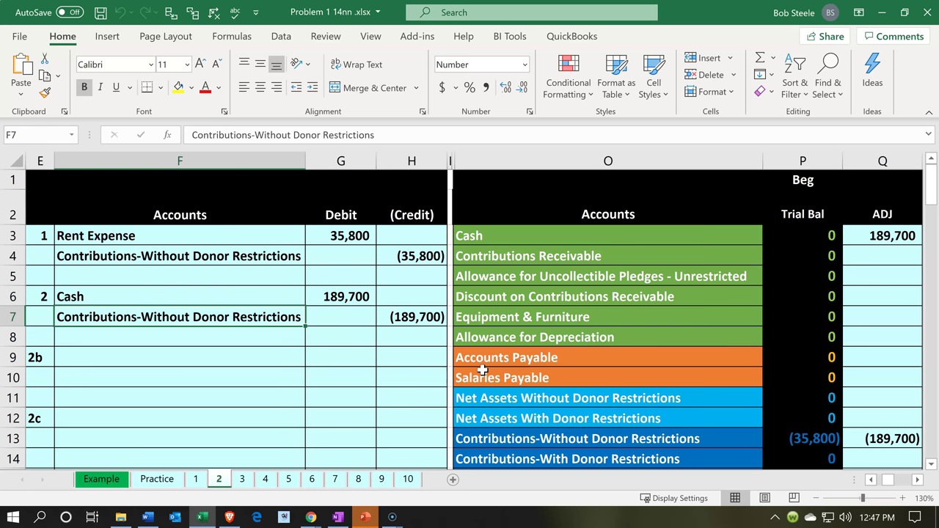
{"action": "key", "text": "Right"}
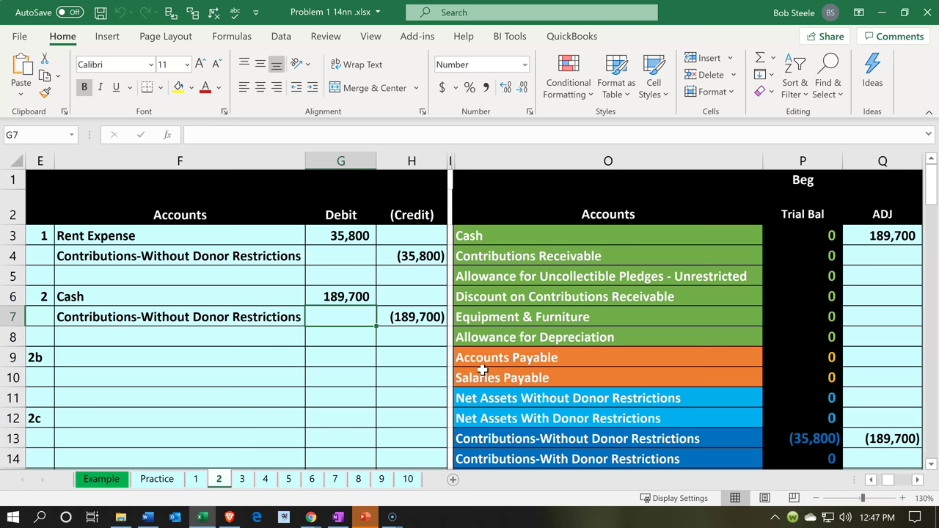
Examine the trial balance's adjustment and ending balance columns from Cash down to Rent Expense
{"action": "key", "text": "Right"}
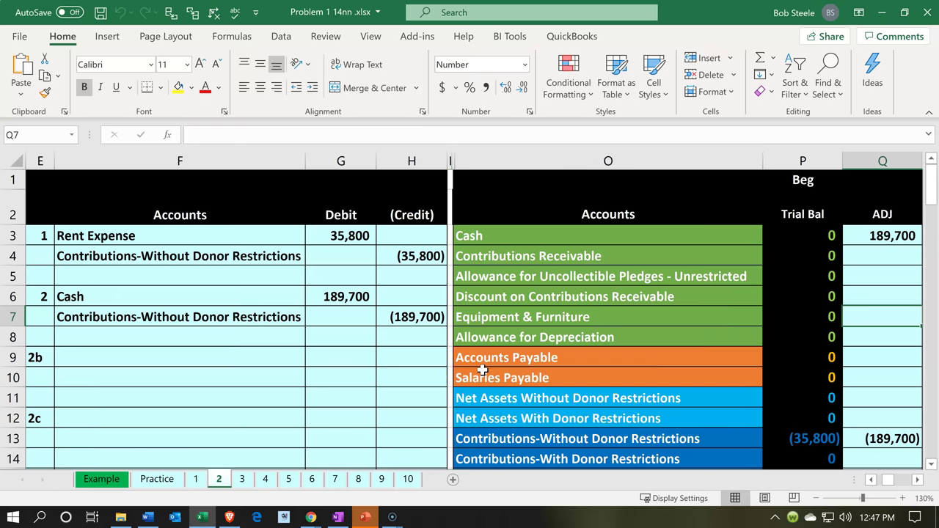
{"action": "key", "text": "Right"}
{"action": "key", "text": "Right"}
{"action": "key", "text": "Right"}
{"action": "key", "text": "Right"}
{"action": "key", "text": "Right"}
{"action": "key", "text": "Up"}
{"action": "key", "text": "Up"}
{"action": "key", "text": "Up"}
{"action": "key", "text": "Up"}
{"action": "key", "text": "Down"}
{"action": "key", "text": "Down"}
{"action": "key", "text": "Down"}
{"action": "key", "text": "Down"}
{"action": "key", "text": "Down"}
{"action": "key", "text": "Down"}
{"action": "key", "text": "Down"}
{"action": "key", "text": "Down"}
{"action": "key", "text": "Down"}
{"action": "key", "text": "Down"}
{"action": "key", "text": "Down"}
{"action": "key", "text": "Down"}
{"action": "key", "text": "Down"}
{"action": "key", "text": "Down"}
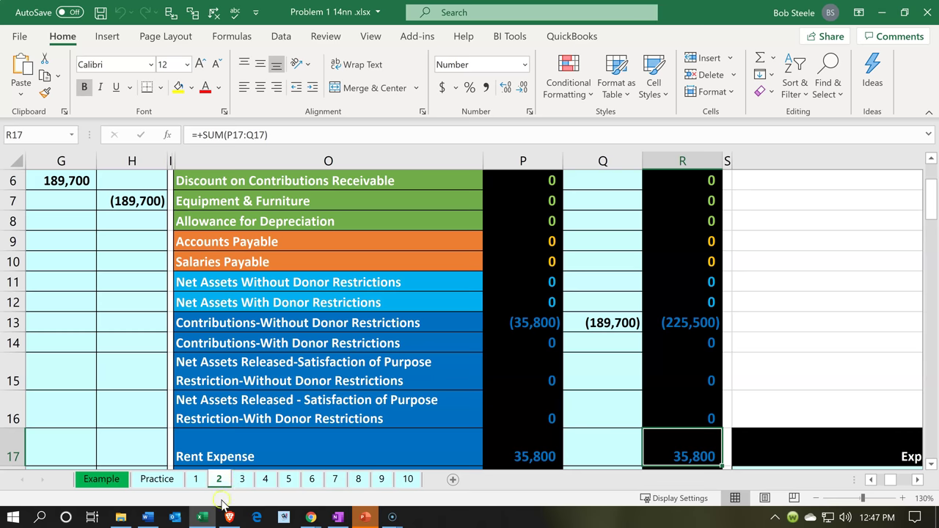
Switch back to QuickBooks Online and start a new sales receipt
{"action": "left_click", "coordinate": [207, 519]}
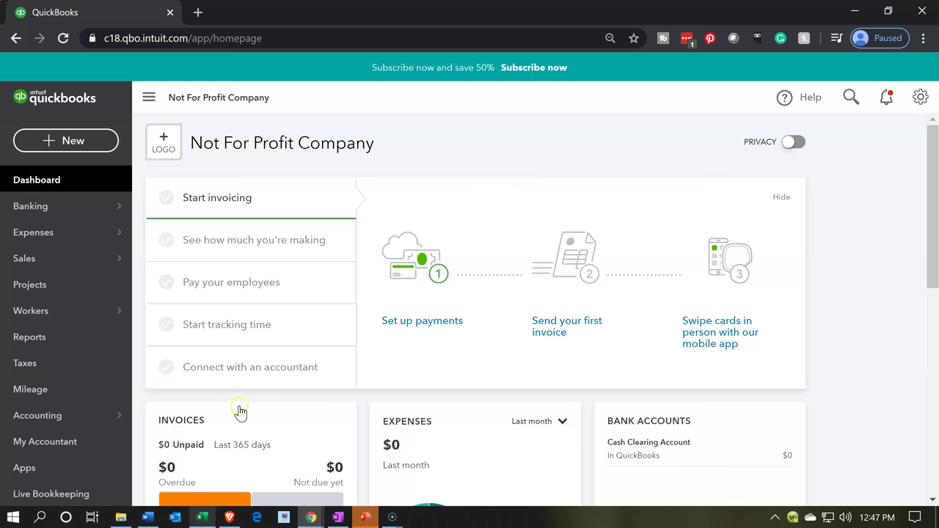
{"action": "left_click", "coordinate": [88, 146]}
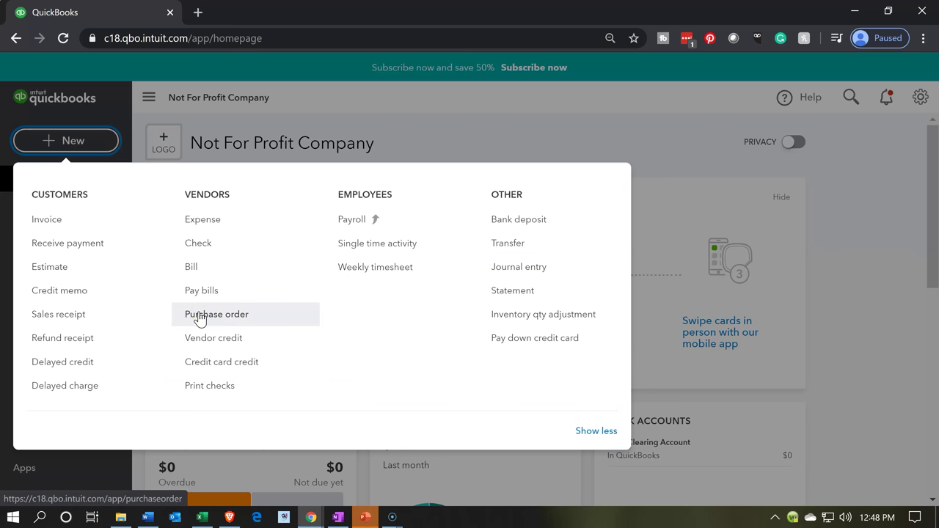
{"action": "left_click", "coordinate": [86, 320]}
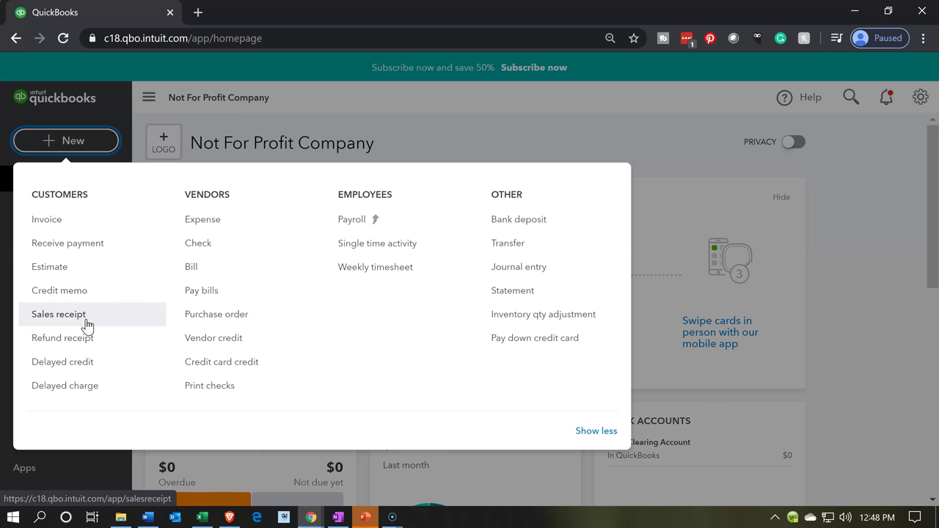
{"action": "left_click", "coordinate": [86, 320]}
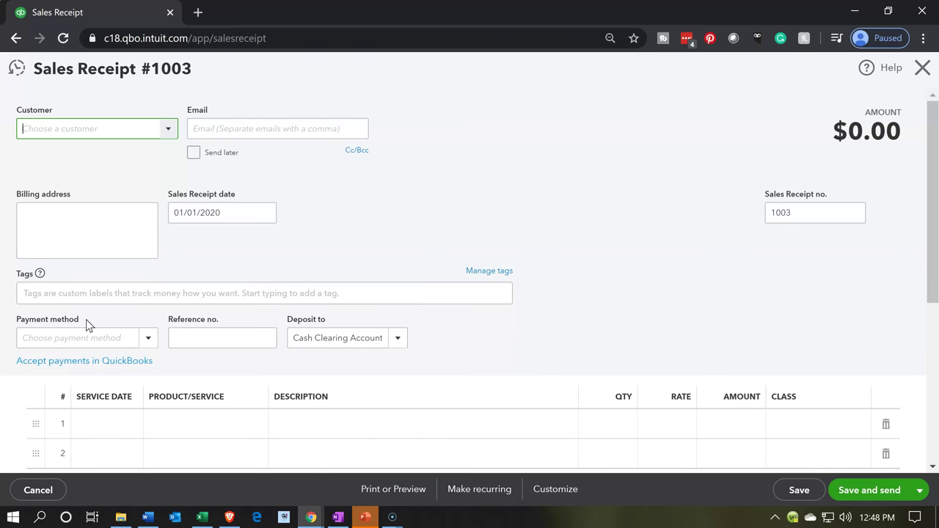
{"action": "left_click", "coordinate": [94, 131]}
{"action": "type", "text": "Donor "}
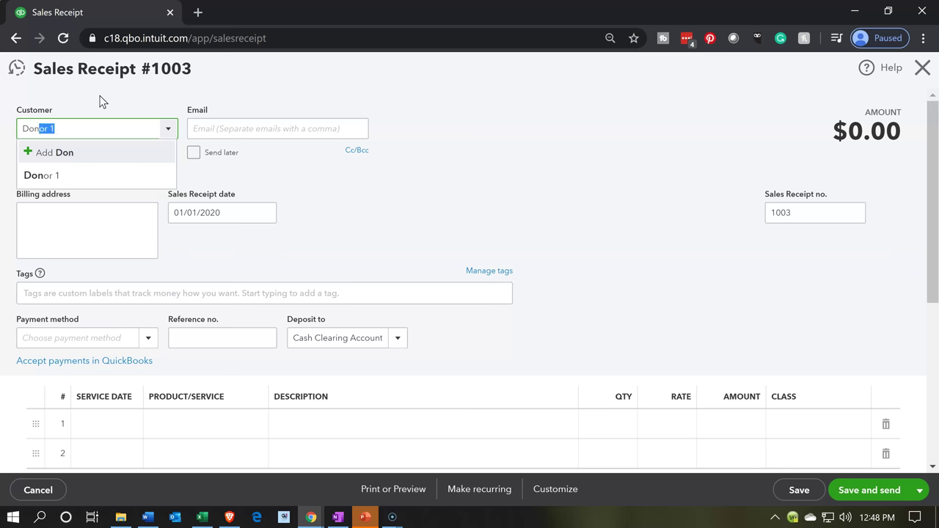
{"action": "type", "text": "2"}
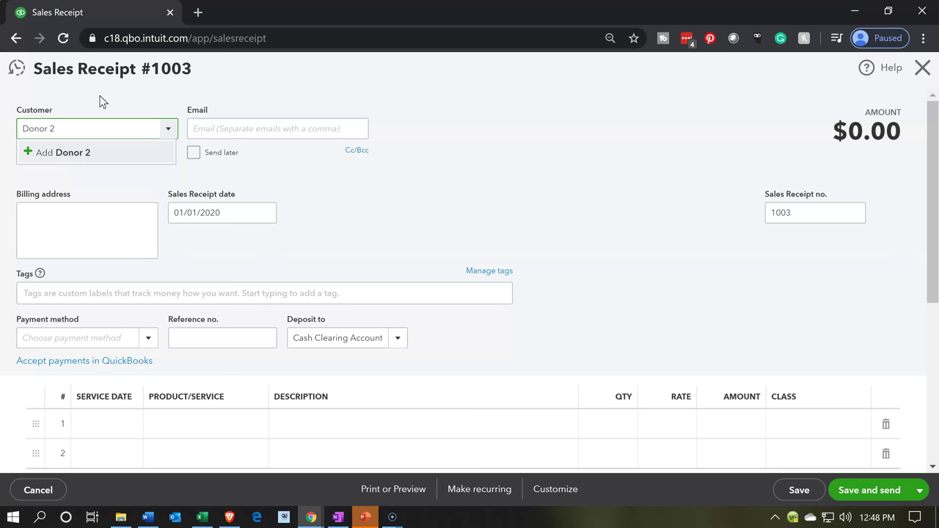
{"action": "left_click", "coordinate": [105, 184]}
{"action": "left_click", "coordinate": [105, 185]}
Add Donor 2 as a new customer on the sales receipt and save the customer
{"action": "left_click", "coordinate": [73, 129]}
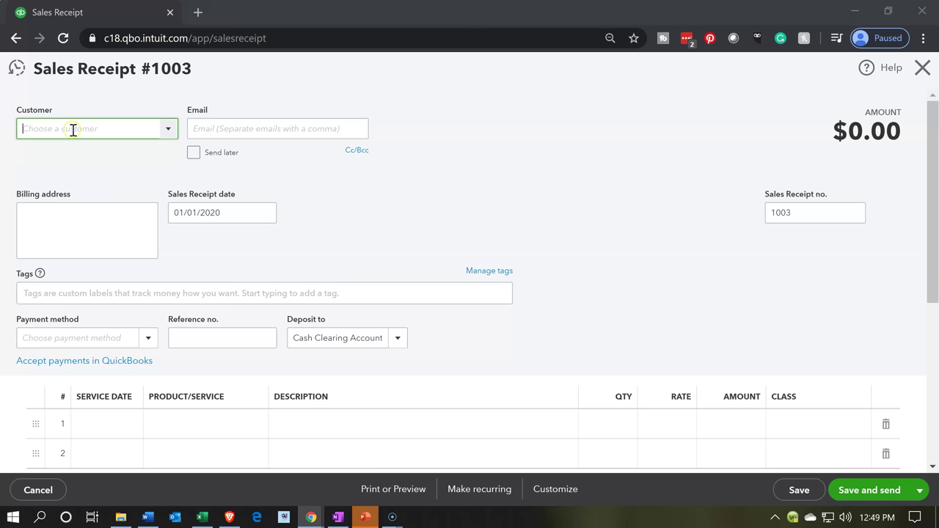
{"action": "type", "text": "Donor "}
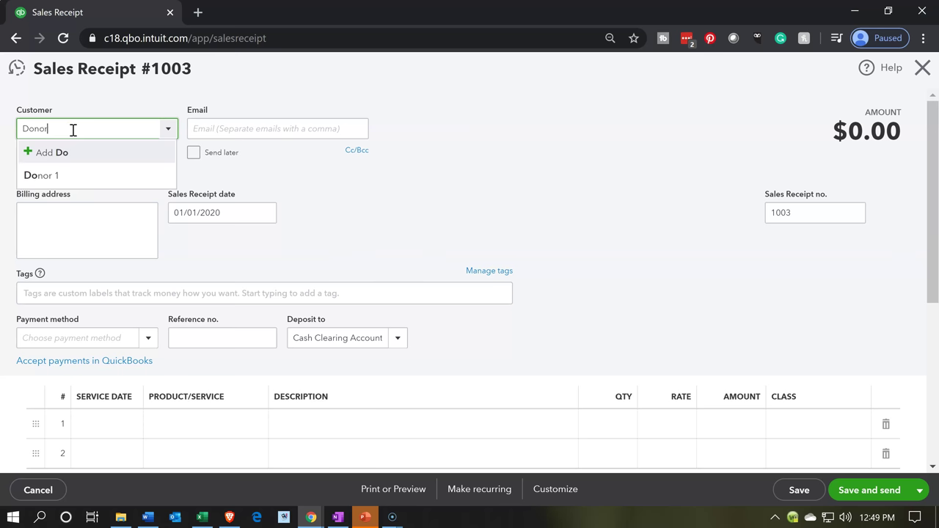
{"action": "type", "text": "2"}
{"action": "key", "text": "Return"}
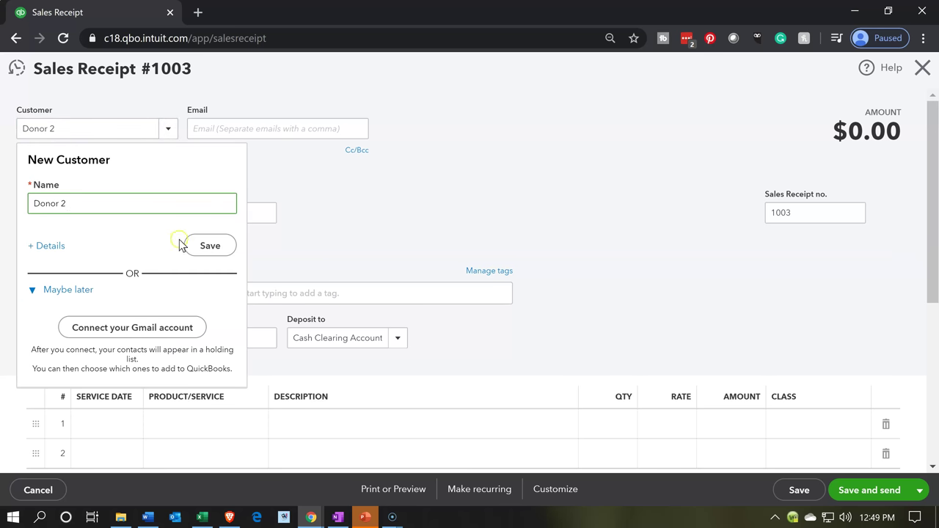
{"action": "left_click", "coordinate": [209, 246]}
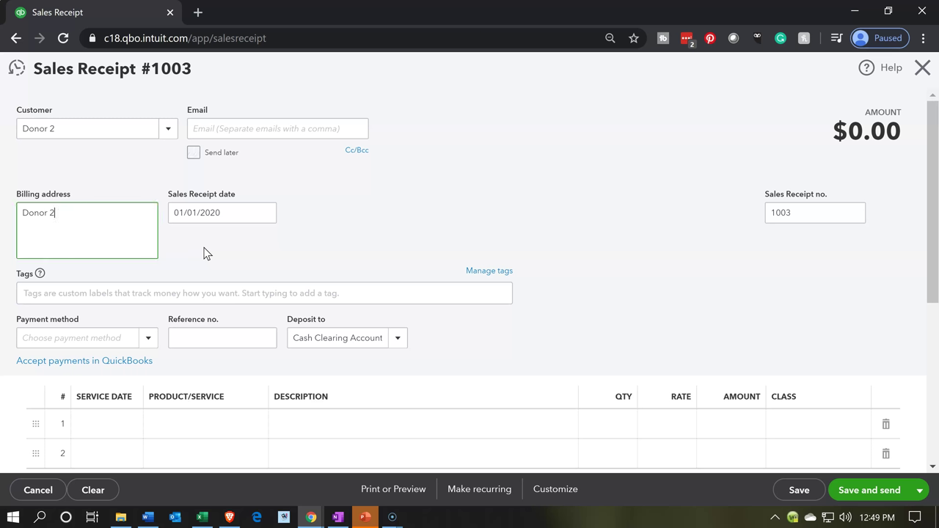
Set the sales receipt date to 01/02/2020 and the payment method to Cash
{"action": "key", "text": "Tab"}
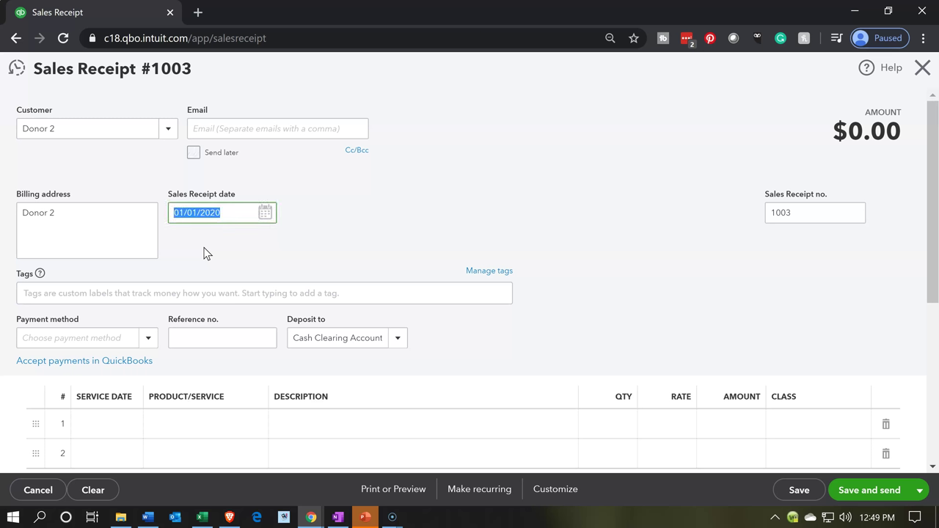
{"action": "key", "text": "Tab"}
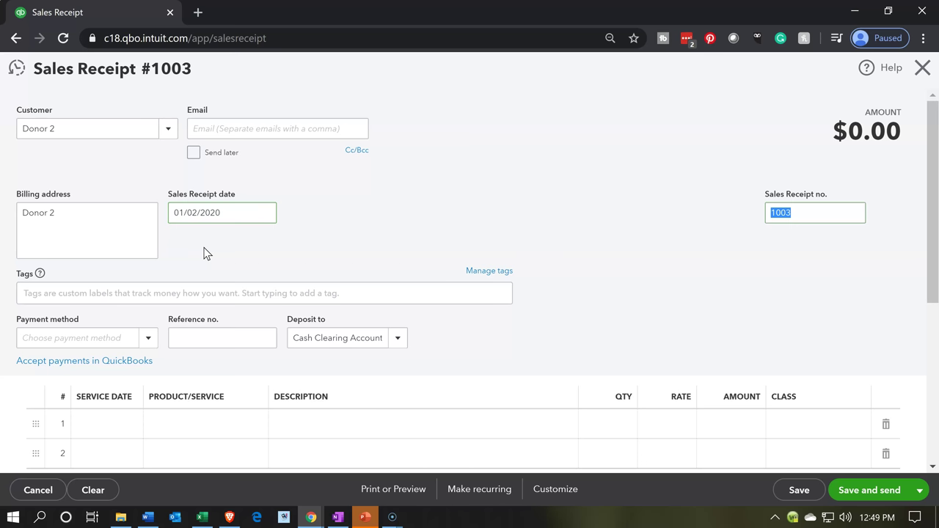
{"action": "key", "text": "Tab"}
{"action": "key", "text": "Tab"}
{"action": "key", "text": "Tab"}
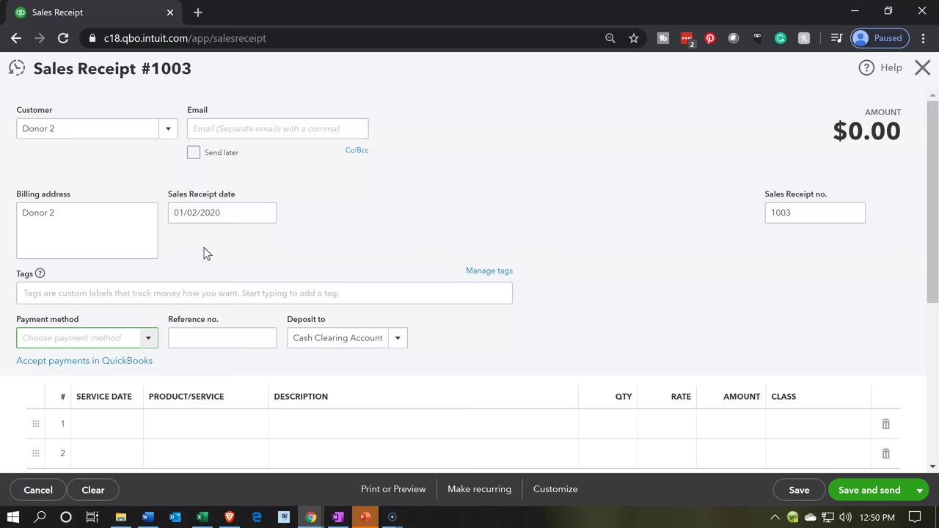
{"action": "left_click", "coordinate": [150, 337]}
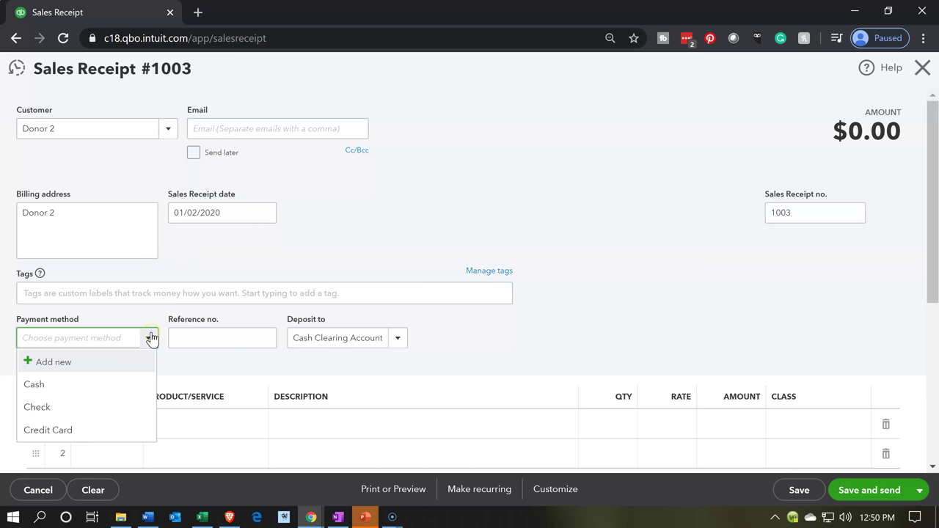
{"action": "left_click", "coordinate": [95, 387]}
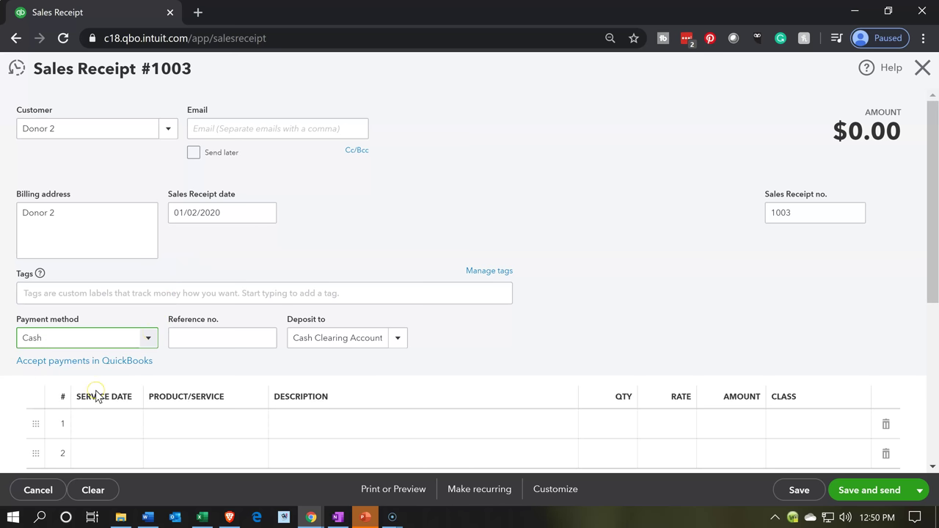
Set the sales receipt's deposit account to Undeposited Funds
{"action": "key", "text": "Tab"}
{"action": "key", "text": "Tab"}
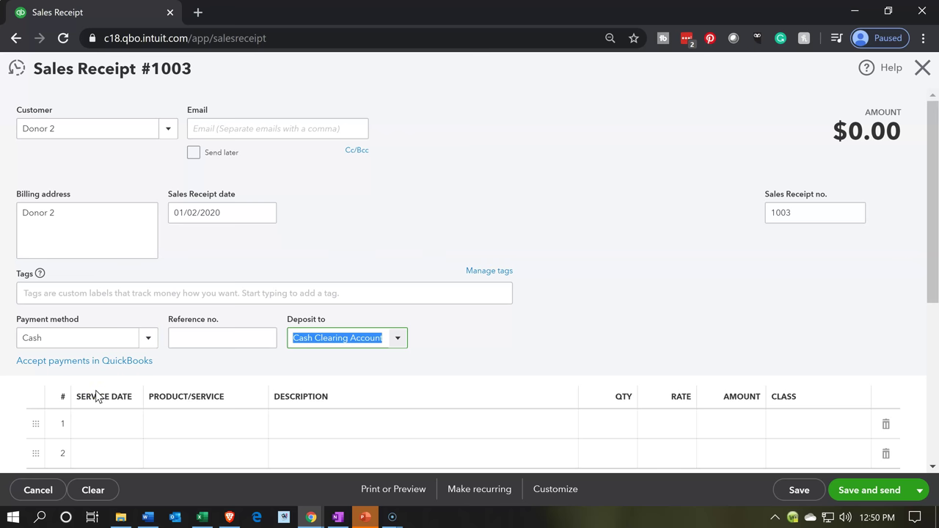
{"action": "scroll", "coordinate": [97, 396], "scroll_direction": "down", "scroll_amount": 1}
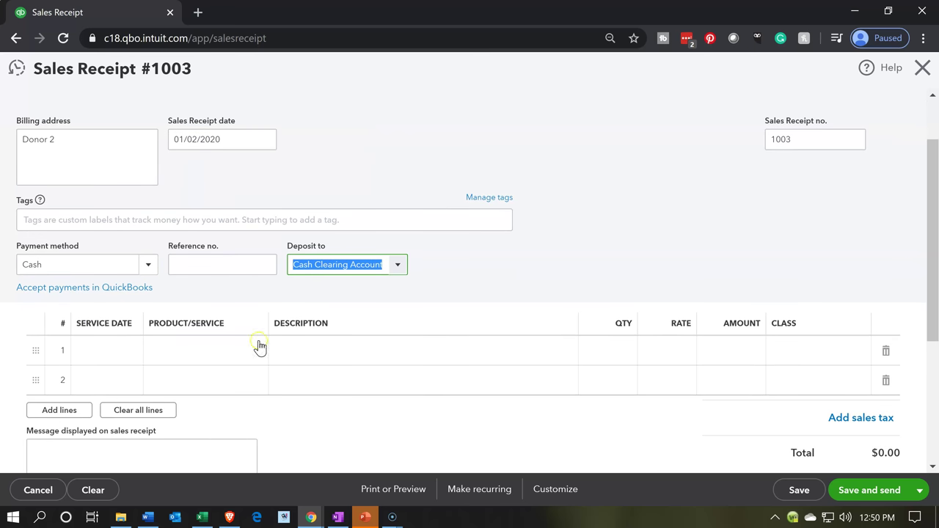
{"action": "left_click", "coordinate": [398, 266]}
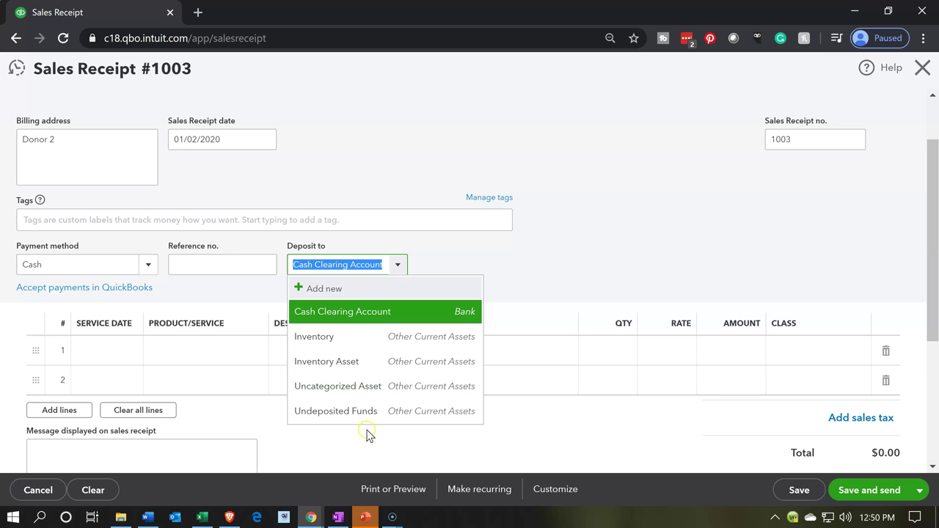
{"action": "left_click", "coordinate": [382, 412]}
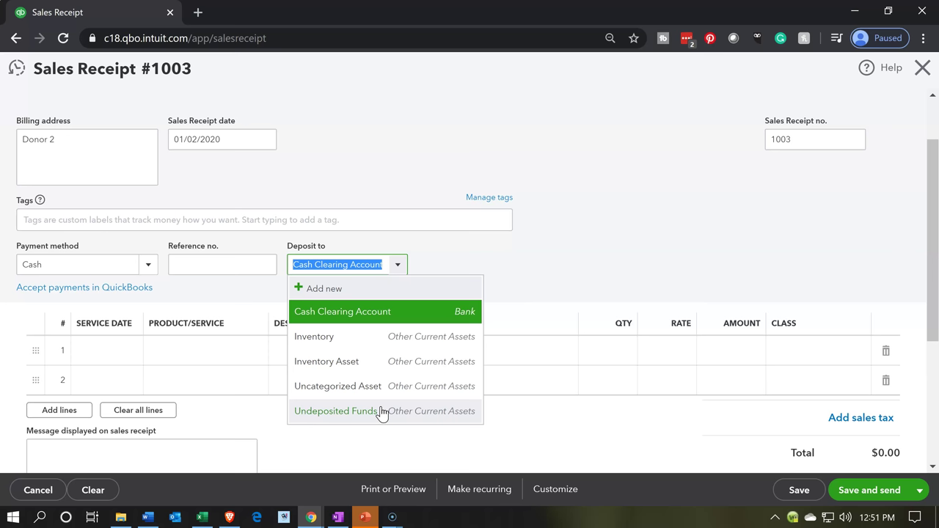
{"action": "left_click", "coordinate": [381, 413]}
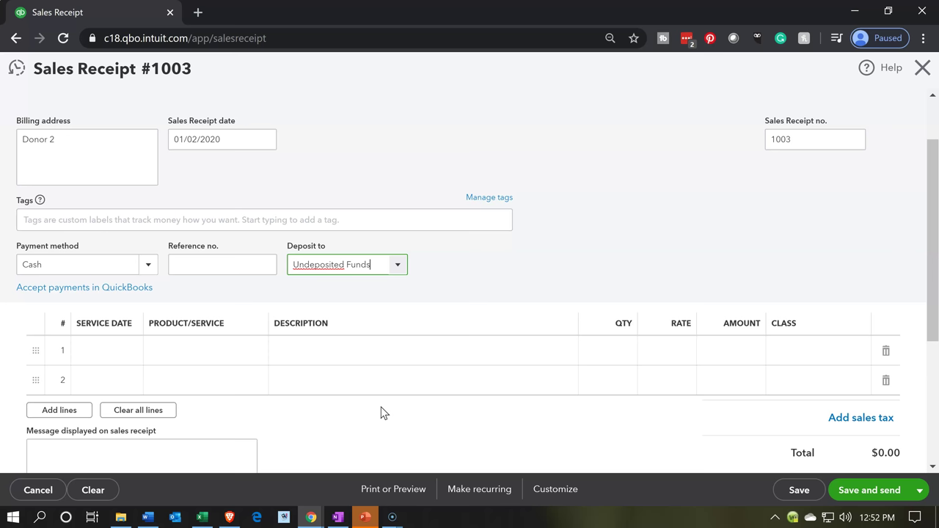
Fill the first line of the sales receipt with service date 01/02/2020 and the Donation item
{"action": "left_click", "coordinate": [103, 366]}
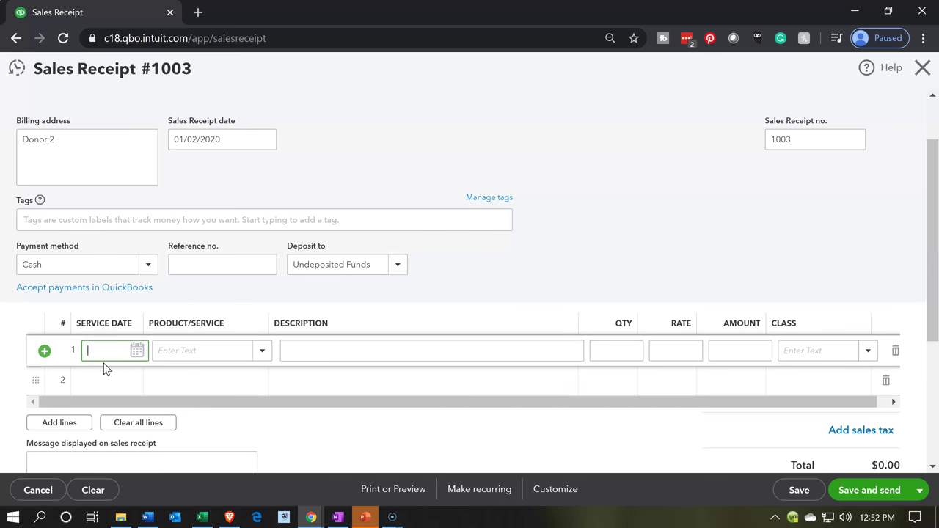
{"action": "type", "text": "010220"}
{"action": "key", "text": "Tab"}
{"action": "type", "text": "d"}
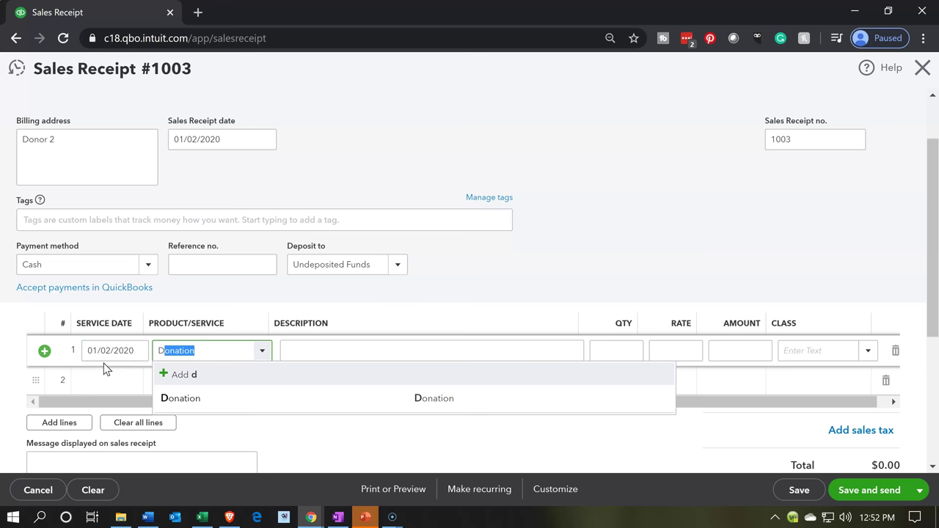
{"action": "key", "text": "Tab"}
{"action": "key", "text": "Tab"}
{"action": "key", "text": "Tab"}
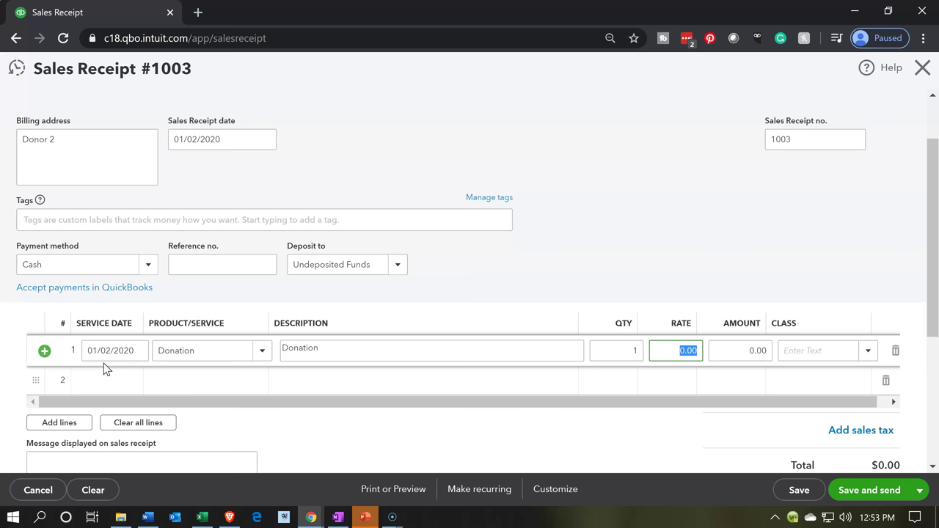
{"action": "left_click", "coordinate": [152, 373]}
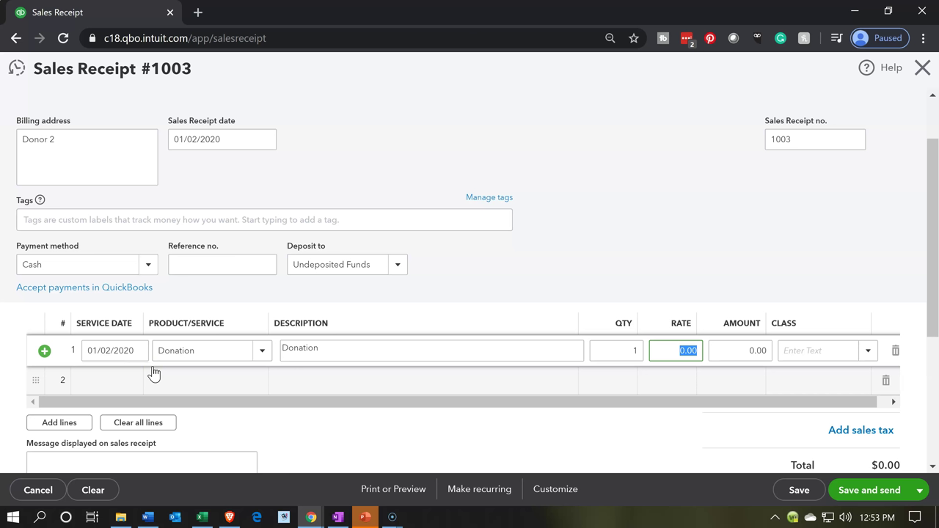
Set the Donation line's rate to 189,700 and assign it the Fundraising 20% sub-class of Unrestricted
{"action": "type", "text": "189,700"}
{"action": "key", "text": "Tab"}
{"action": "key", "text": "Tab"}
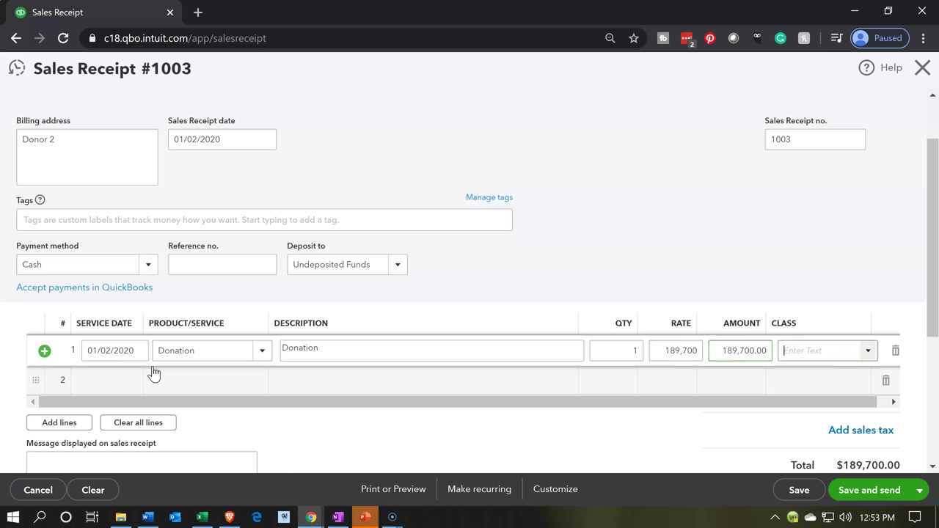
{"action": "type", "text": "u"}
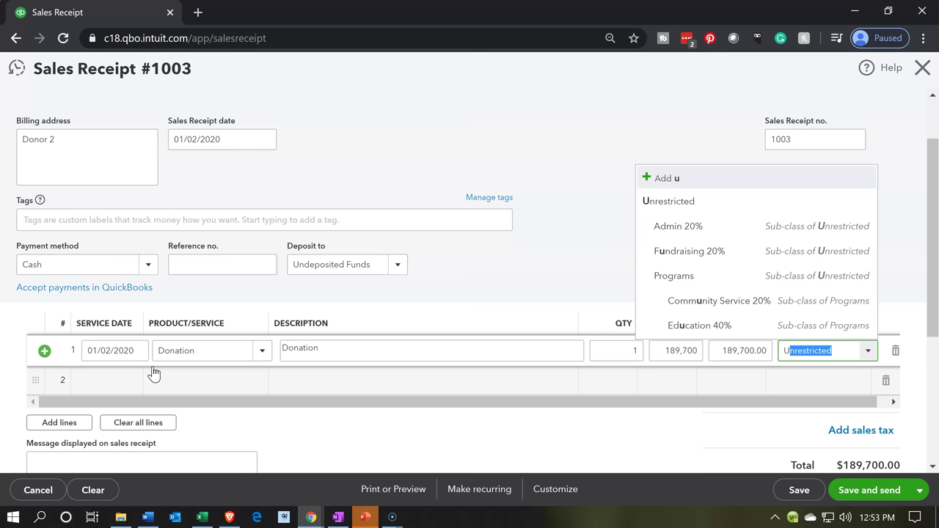
{"action": "key", "text": "BackSpace"}
{"action": "key", "text": "BackSpace"}
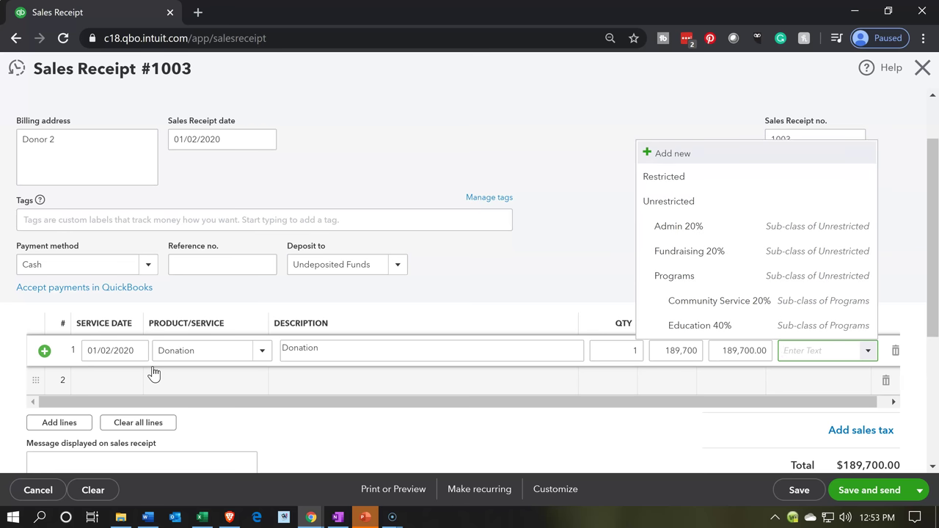
{"action": "type", "text": "Unrestricted"}
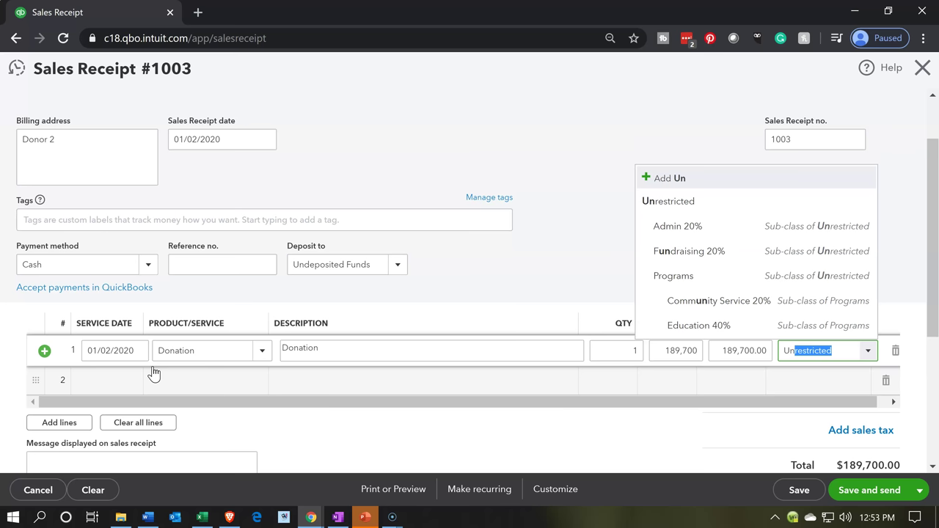
{"action": "left_click", "coordinate": [867, 351]}
{"action": "left_click", "coordinate": [867, 351]}
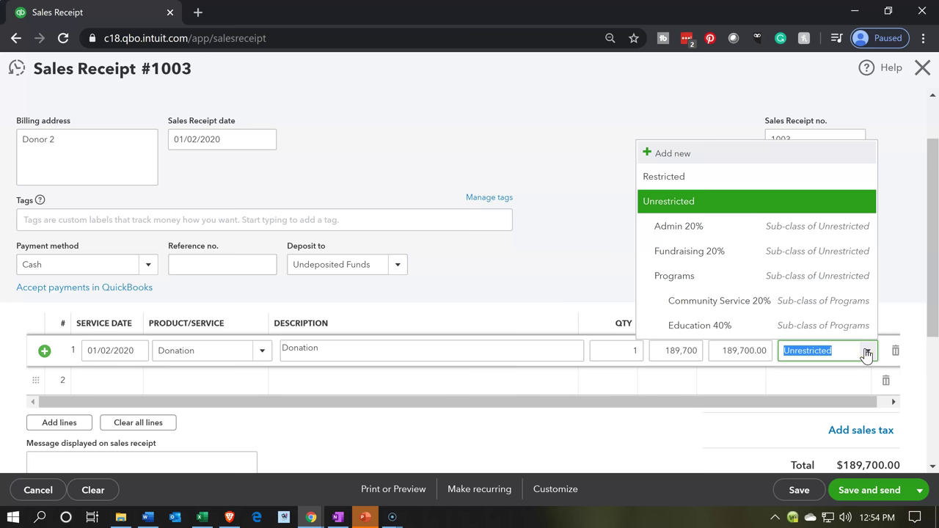
{"action": "left_click", "coordinate": [721, 263]}
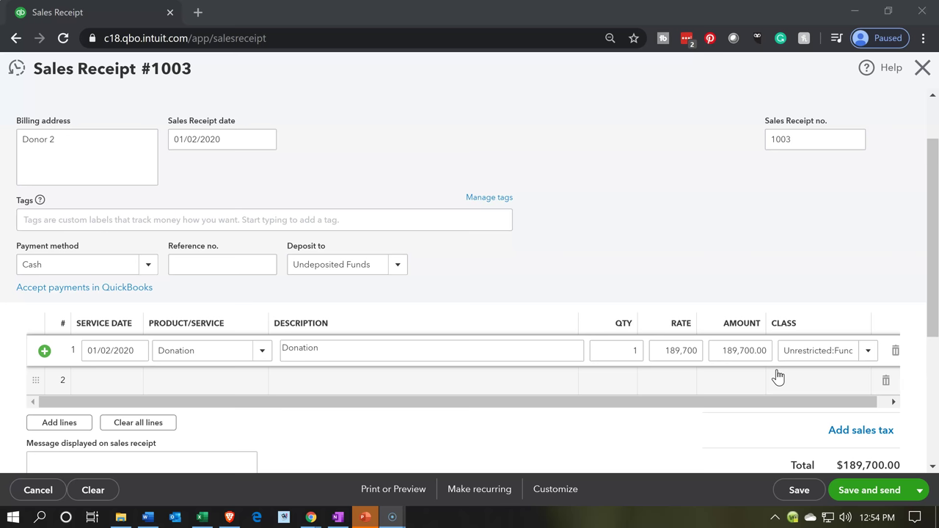
{"action": "left_click", "coordinate": [302, 145]}
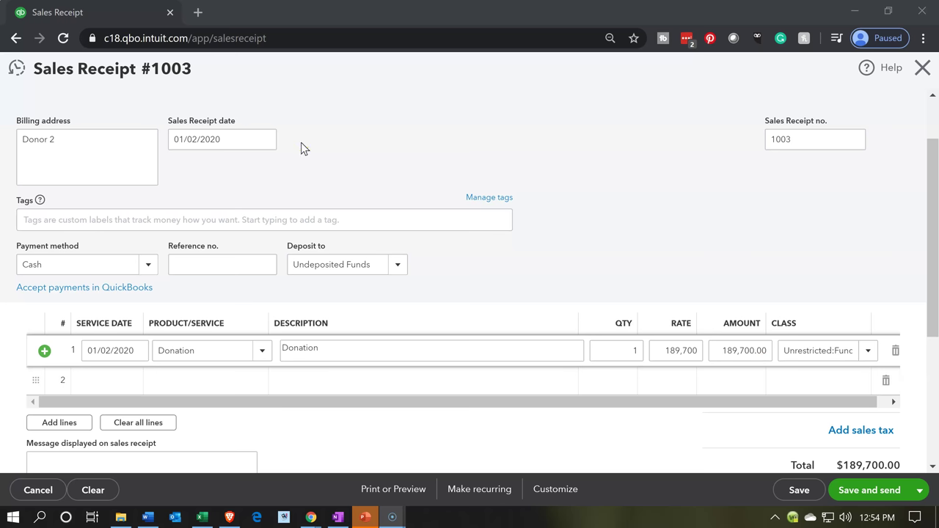
{"action": "left_click", "coordinate": [324, 286]}
{"action": "left_click", "coordinate": [706, 387]}
{"action": "left_click", "coordinate": [389, 395]}
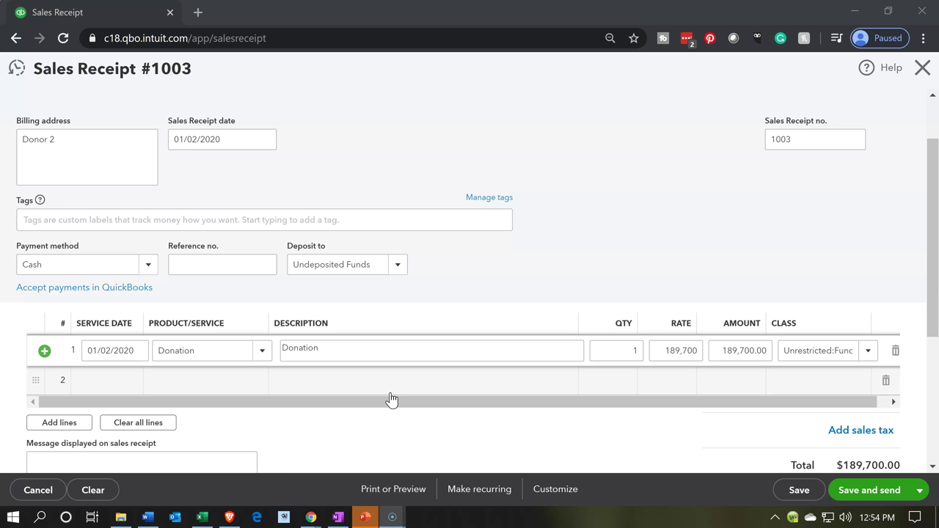
{"action": "left_click", "coordinate": [394, 394]}
{"action": "left_click", "coordinate": [709, 380]}
Save the Donor 2 sales receipt and close it
{"action": "left_click", "coordinate": [784, 490]}
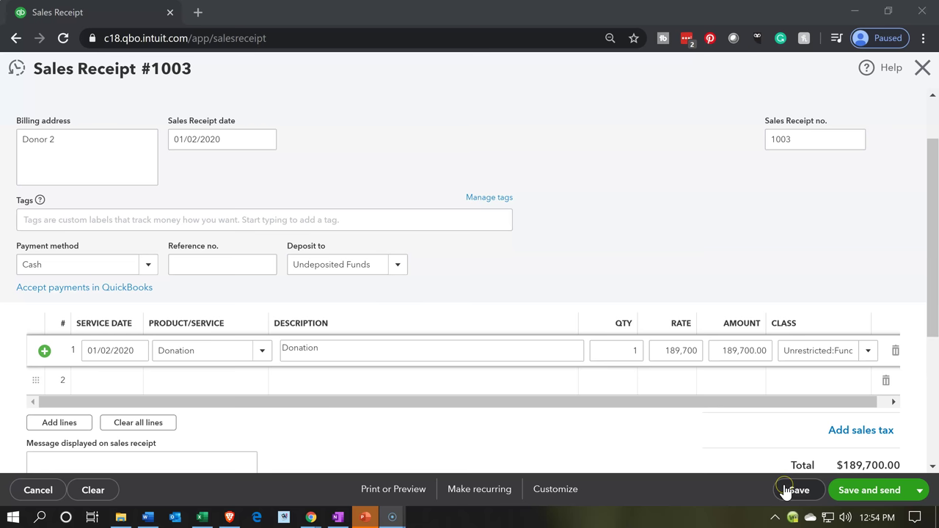
{"action": "left_click", "coordinate": [786, 490]}
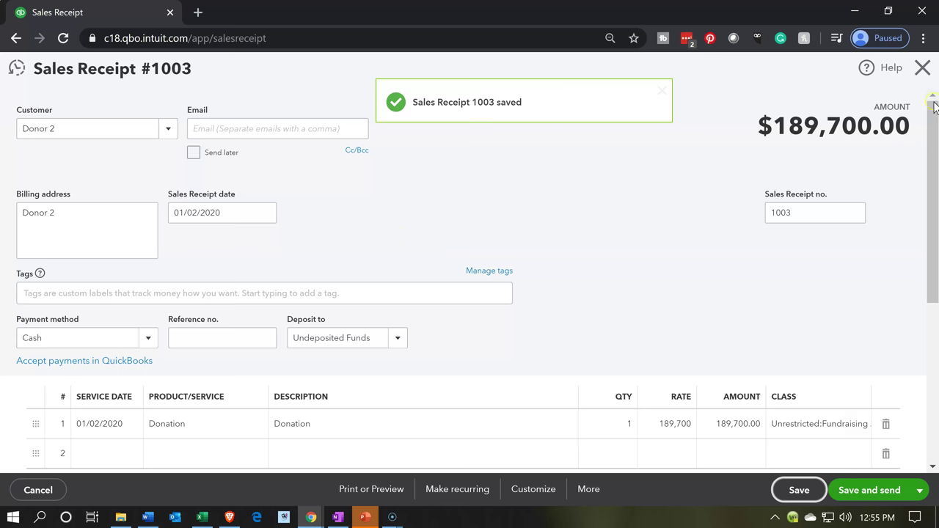
{"action": "left_click", "coordinate": [922, 68]}
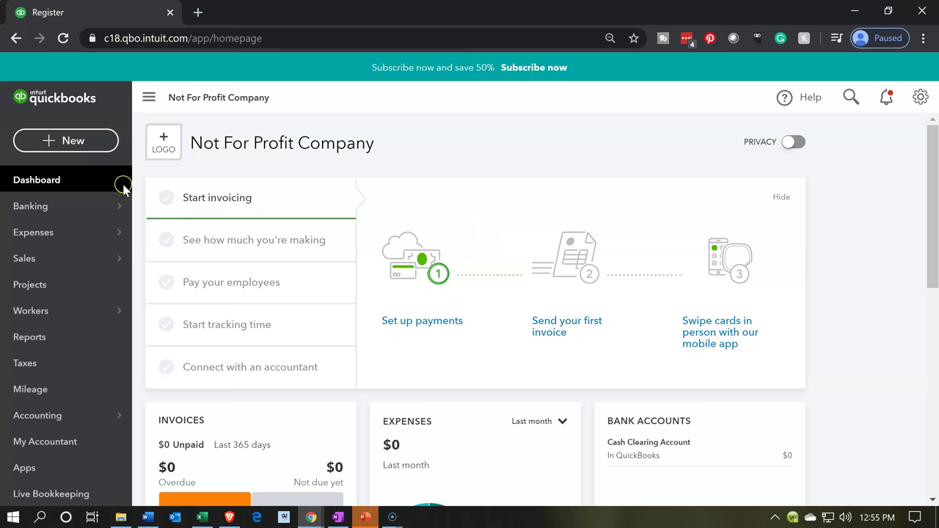
Open the Balance Sheet report and run it for 01/01/2020 to 12/31/2020
{"action": "left_click", "coordinate": [35, 343]}
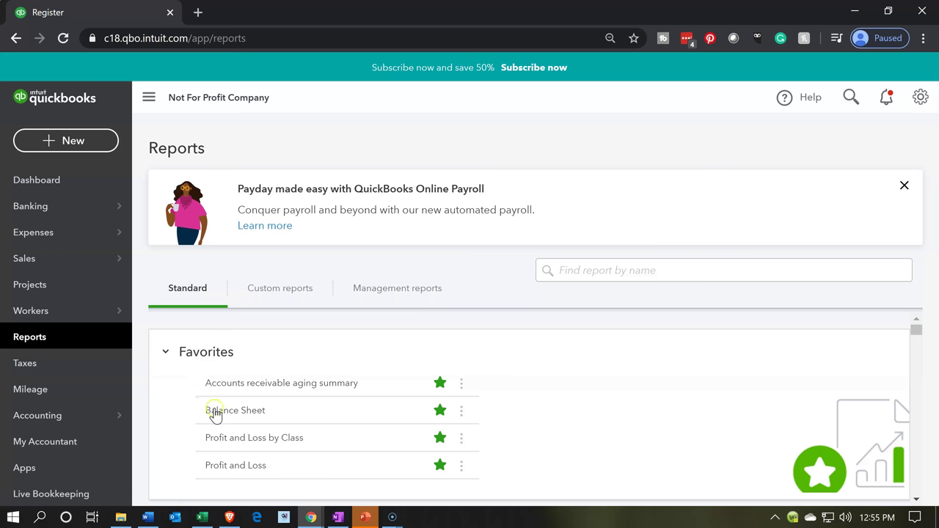
{"action": "left_click", "coordinate": [217, 411]}
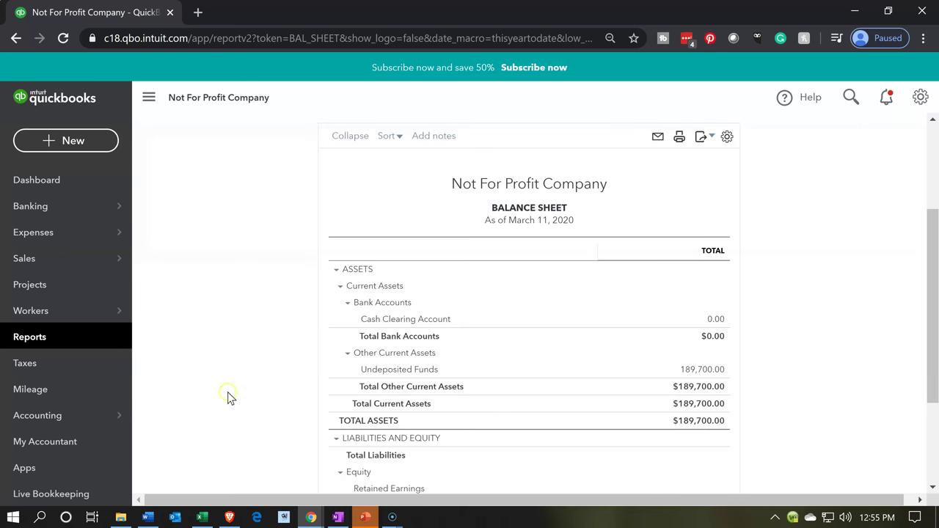
{"action": "left_click", "coordinate": [359, 195]}
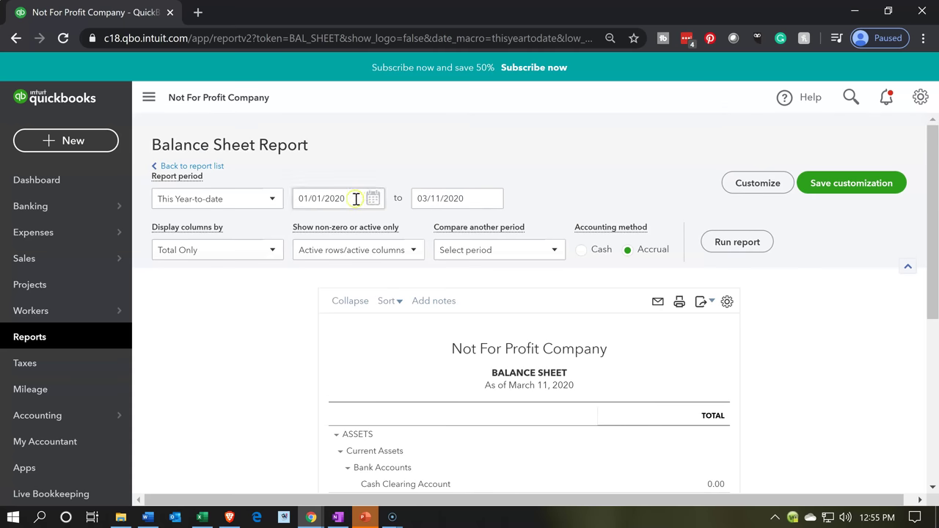
{"action": "type", "text": "01/01/2020"}
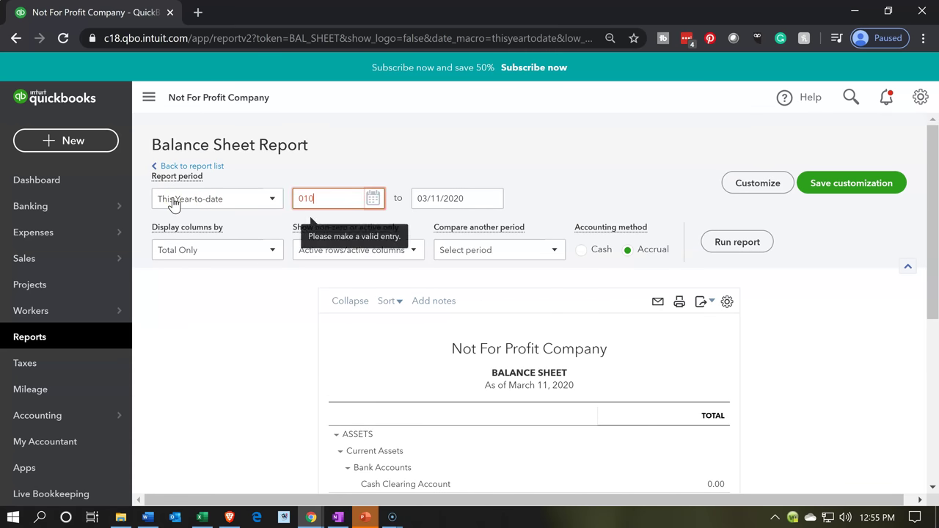
{"action": "key", "text": "Tab"}
{"action": "type", "text": "12/31/2020"}
{"action": "key", "text": "Tab"}
{"action": "left_click", "coordinate": [717, 245]}
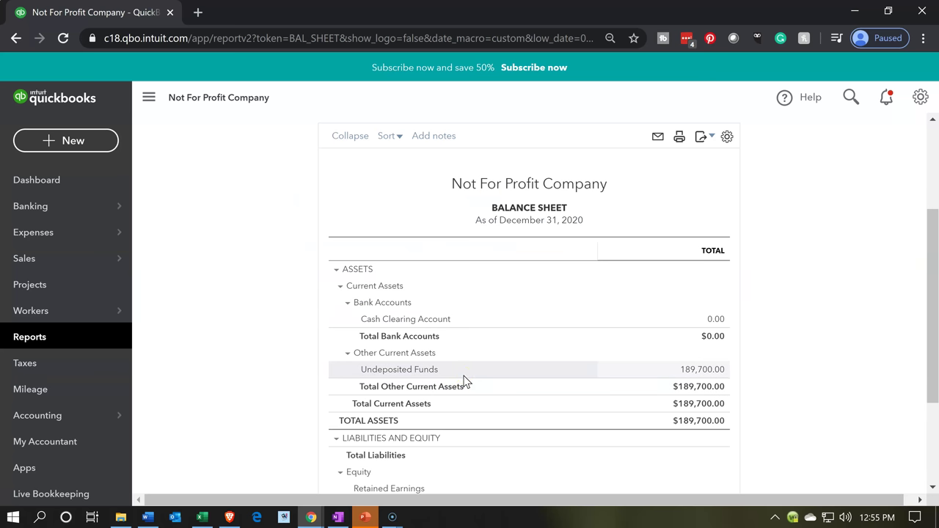
Examine the Undeposited Funds and Net Income lines on the balance sheet
{"action": "left_click", "coordinate": [602, 378]}
{"action": "left_click", "coordinate": [614, 376]}
{"action": "left_click", "coordinate": [592, 355]}
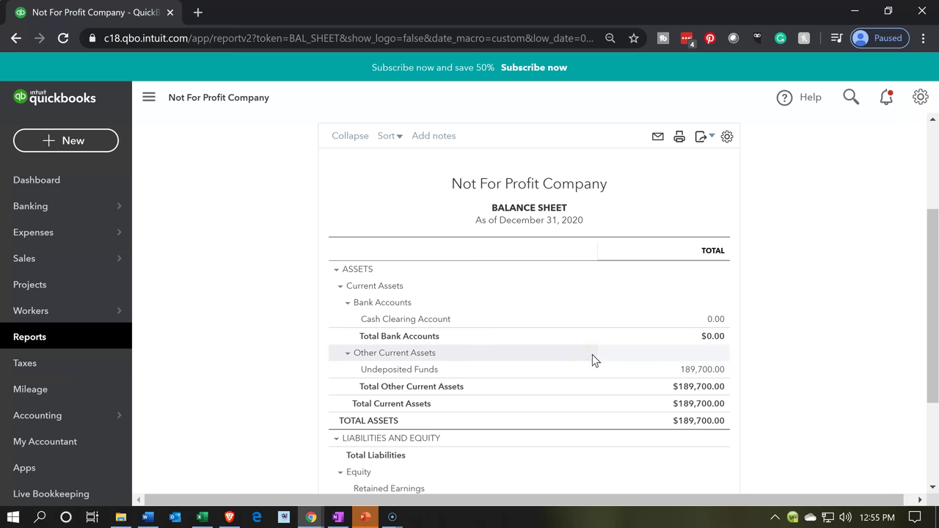
{"action": "scroll", "coordinate": [592, 354], "scroll_direction": "down", "scroll_amount": 2}
{"action": "left_click", "coordinate": [675, 378]}
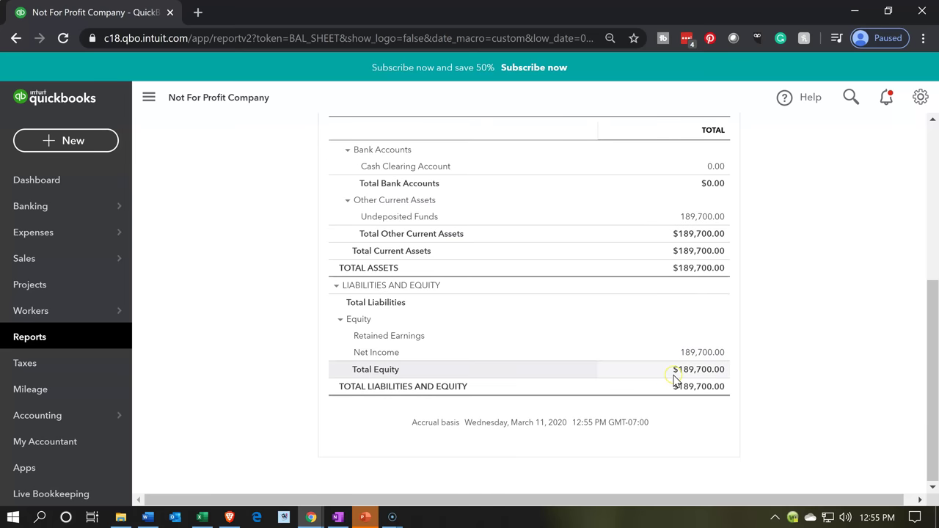
{"action": "left_click", "coordinate": [678, 355]}
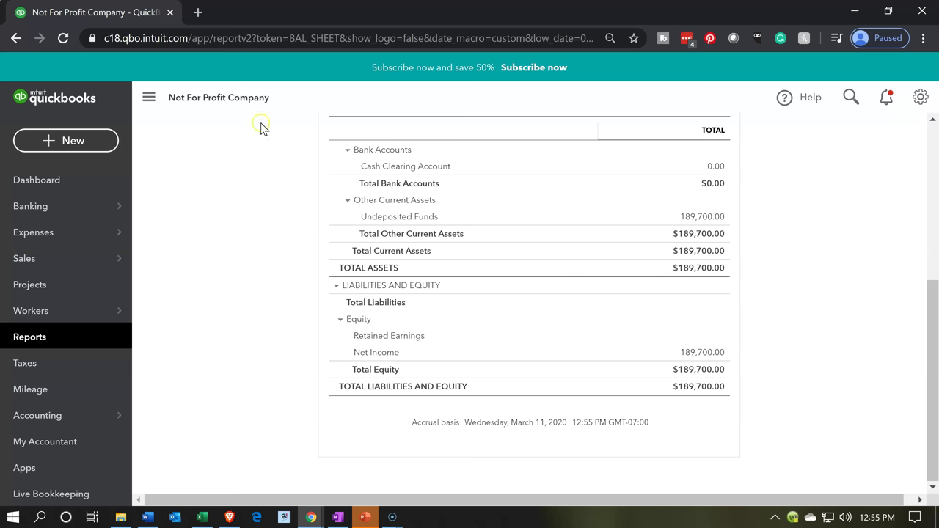
Duplicate the browser tab with the balance sheet and return to the original tab
{"action": "left_click", "coordinate": [118, 13]}
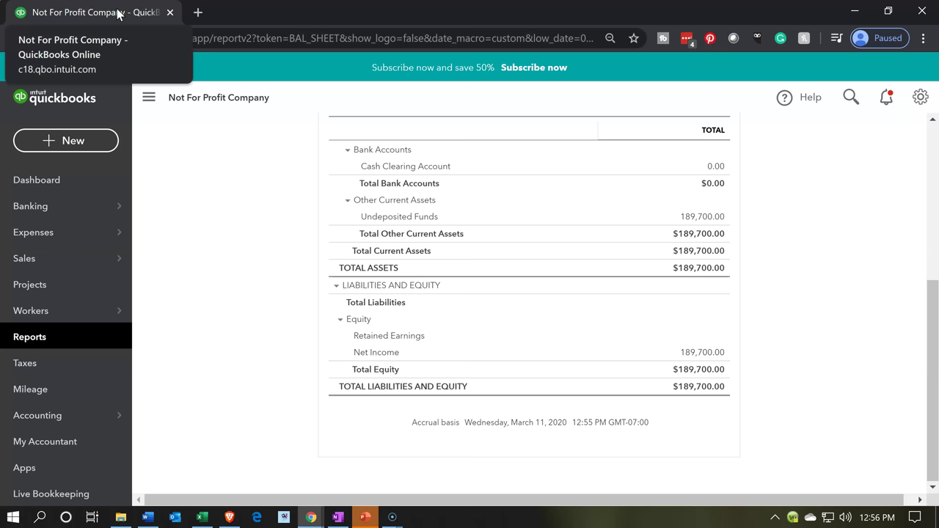
{"action": "right_click", "coordinate": [117, 13]}
{"action": "left_click", "coordinate": [144, 64]}
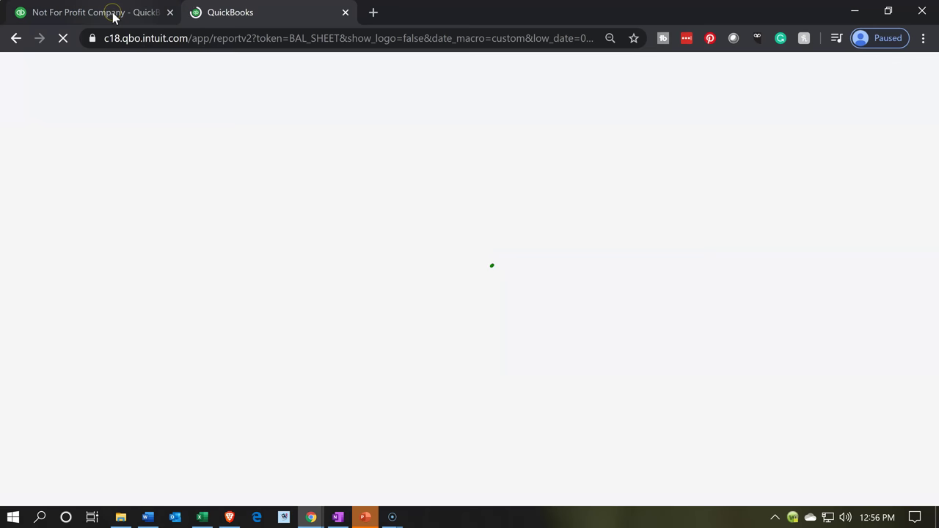
{"action": "left_click", "coordinate": [112, 12]}
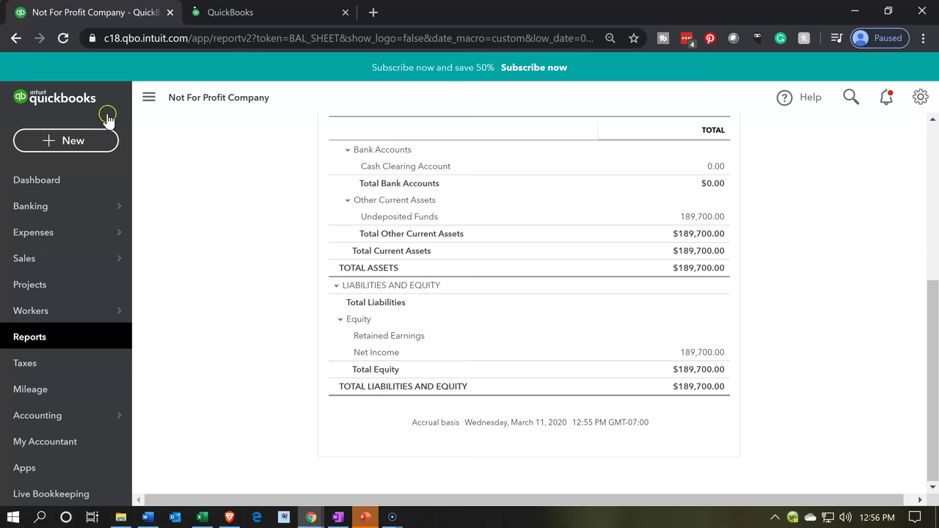
Open the Profit and Loss by Class report and run it for 01/01/2020 to 12/31/2020
{"action": "left_click", "coordinate": [43, 339]}
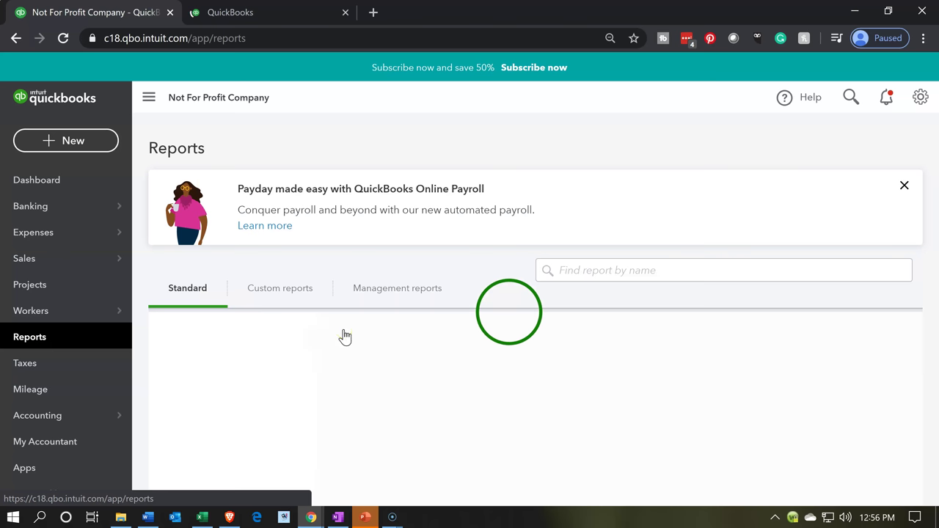
{"action": "left_click", "coordinate": [270, 435]}
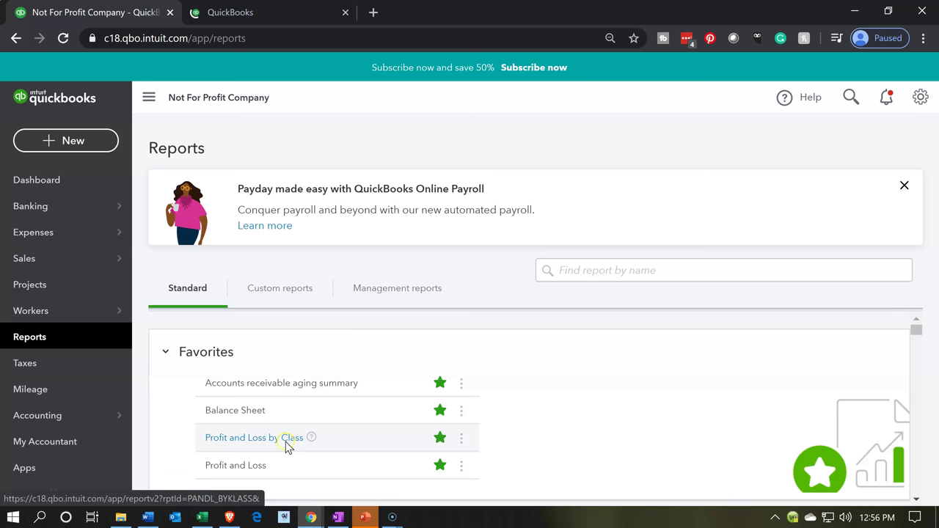
{"action": "left_click", "coordinate": [284, 440]}
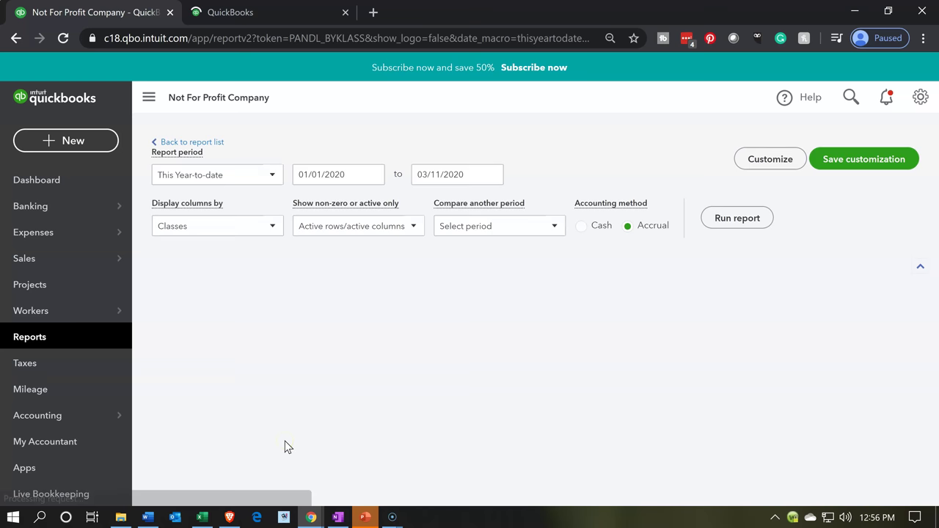
{"action": "scroll", "coordinate": [297, 360], "scroll_direction": "up", "scroll_amount": 2}
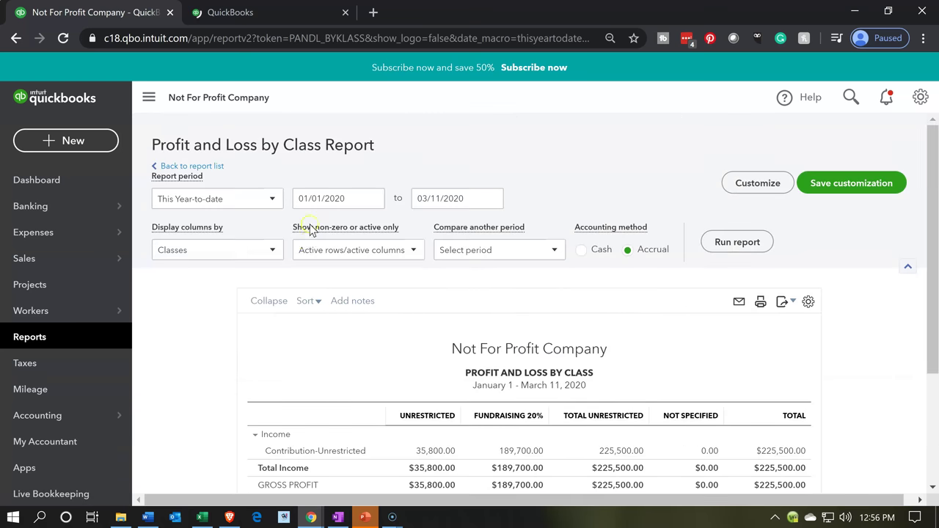
{"action": "left_click", "coordinate": [357, 198]}
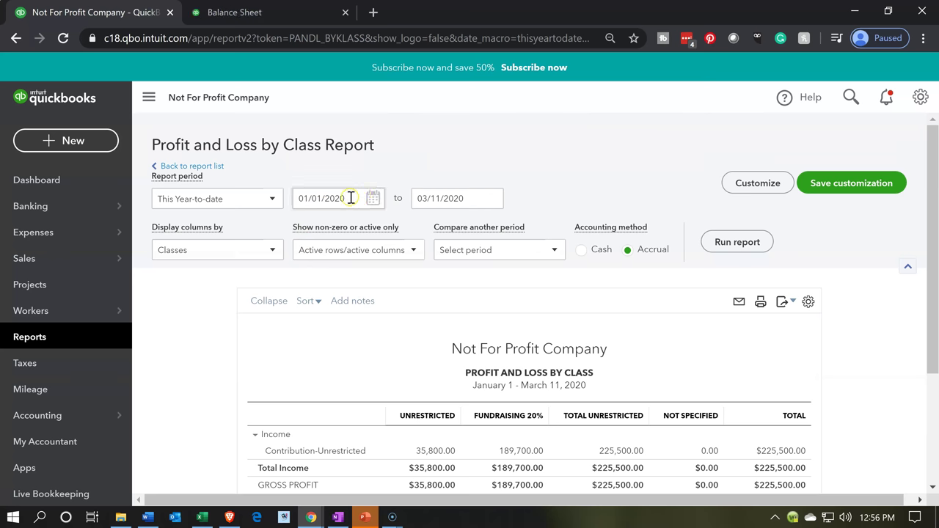
{"action": "triple_click", "coordinate": [337, 199]}
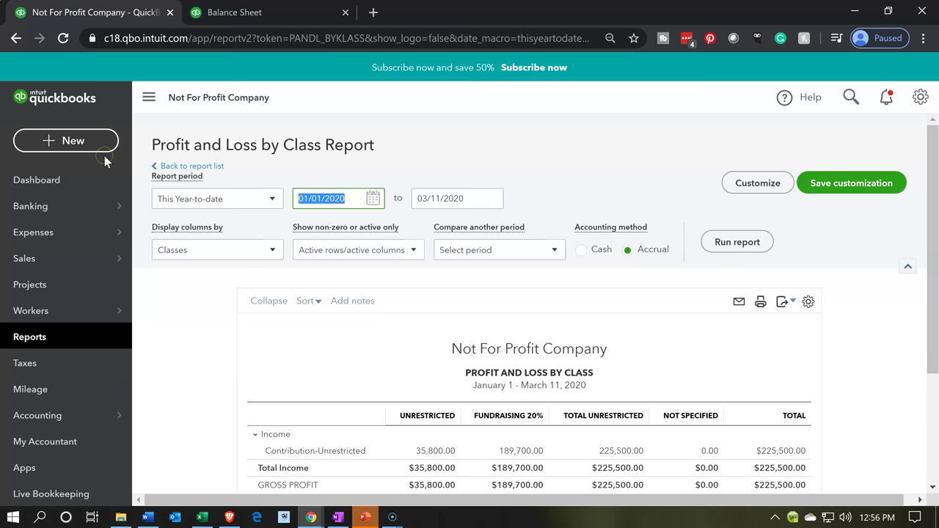
{"action": "type", "text": "01/01/2020"}
{"action": "key", "text": "Tab"}
{"action": "type", "text": "1"}
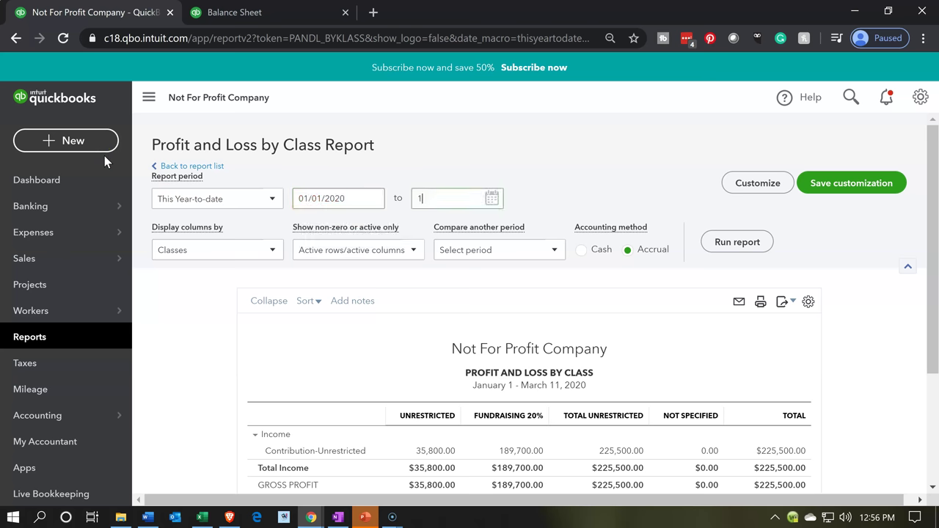
{"action": "type", "text": "23120"}
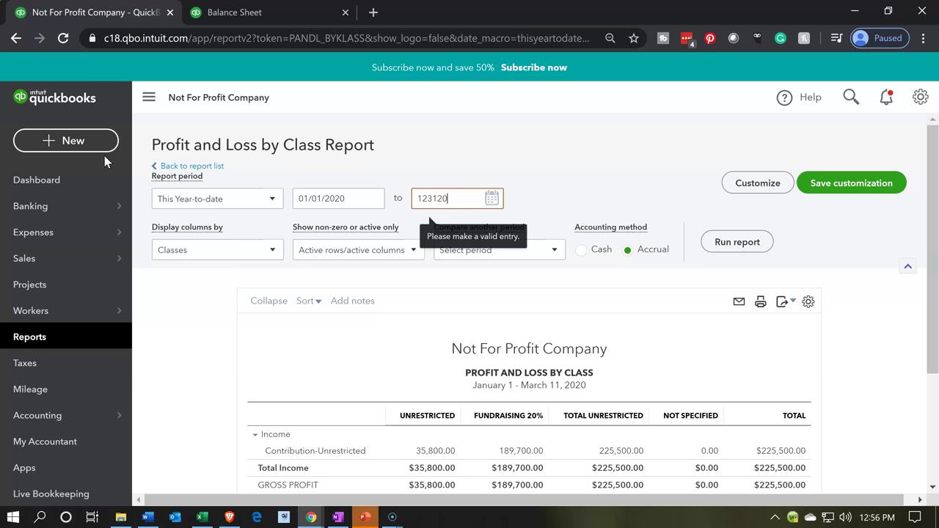
{"action": "key", "text": "Tab"}
{"action": "left_click", "coordinate": [737, 242]}
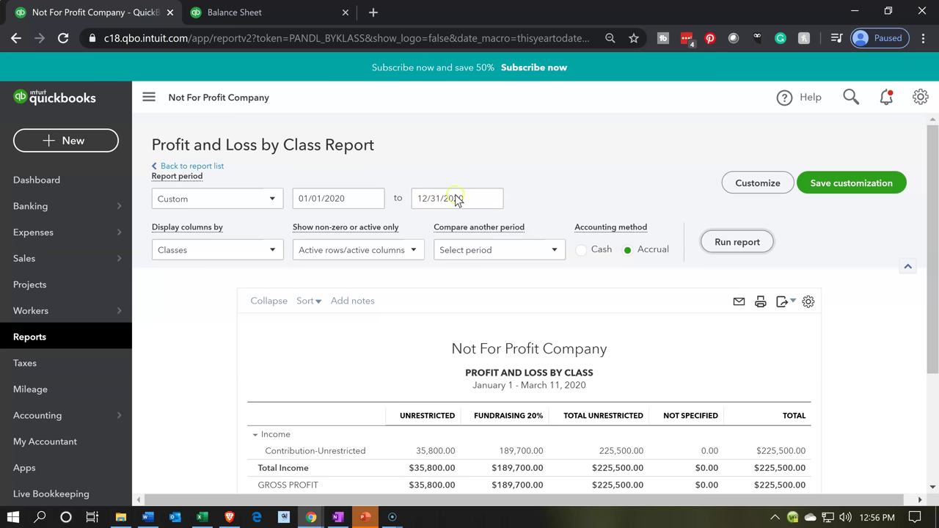
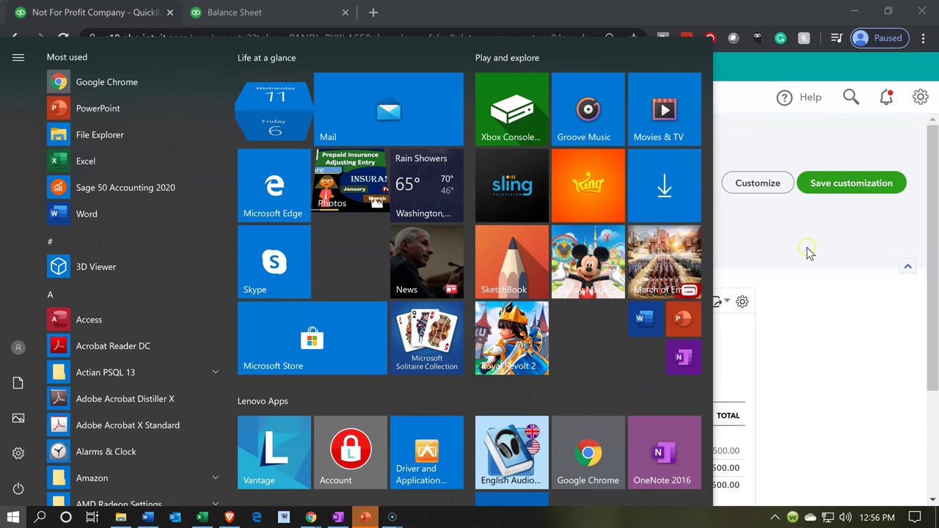
Enlarge the Profit and Loss by Class report and examine the contribution income under each class
{"action": "left_click", "coordinate": [807, 252]}
{"action": "key", "text": "ctrl+plus"}
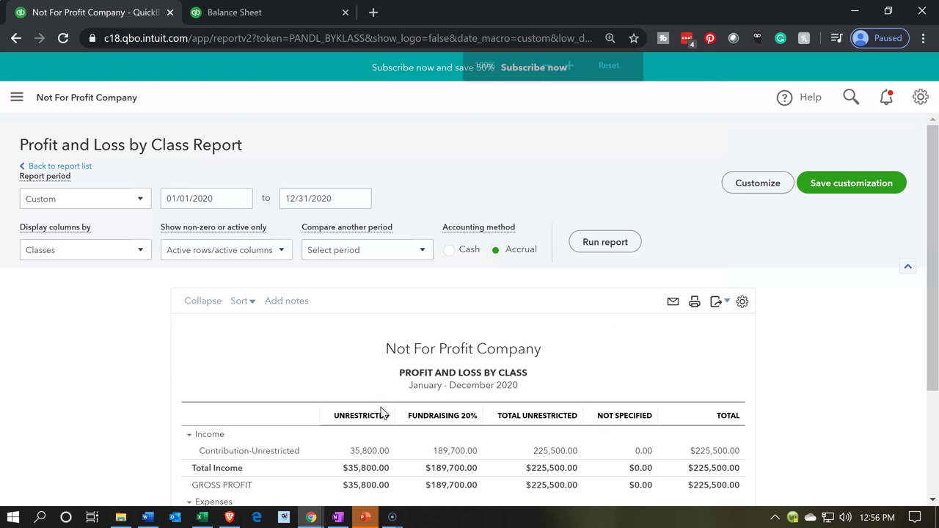
{"action": "key", "text": "ctrl+plus"}
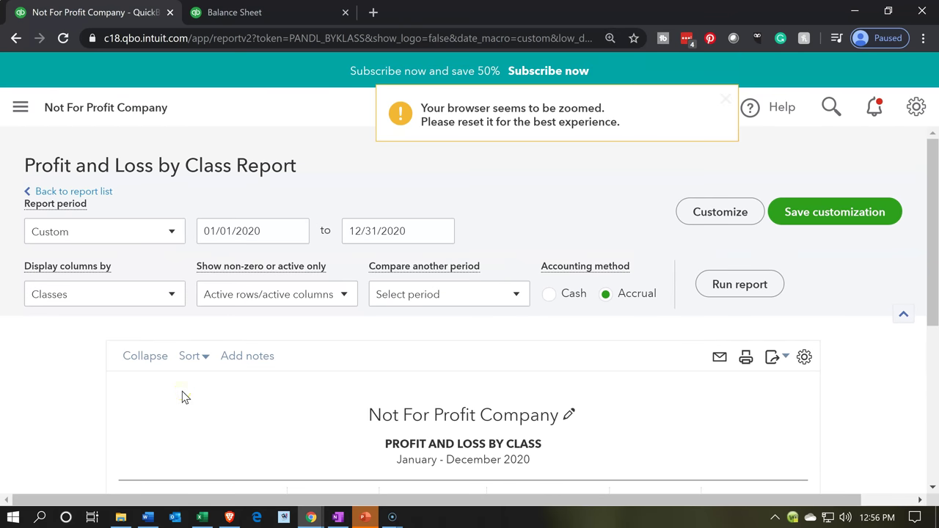
{"action": "scroll", "coordinate": [182, 391], "scroll_direction": "down", "scroll_amount": 1}
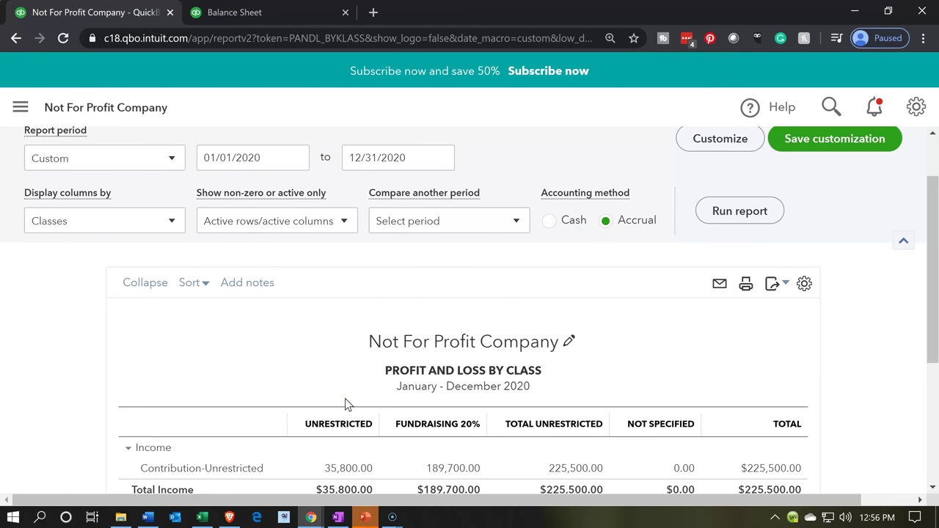
Duplicate the browser tab with the Profit and Loss by Class report and return to the original tab
{"action": "left_click", "coordinate": [119, 18]}
{"action": "right_click", "coordinate": [120, 17]}
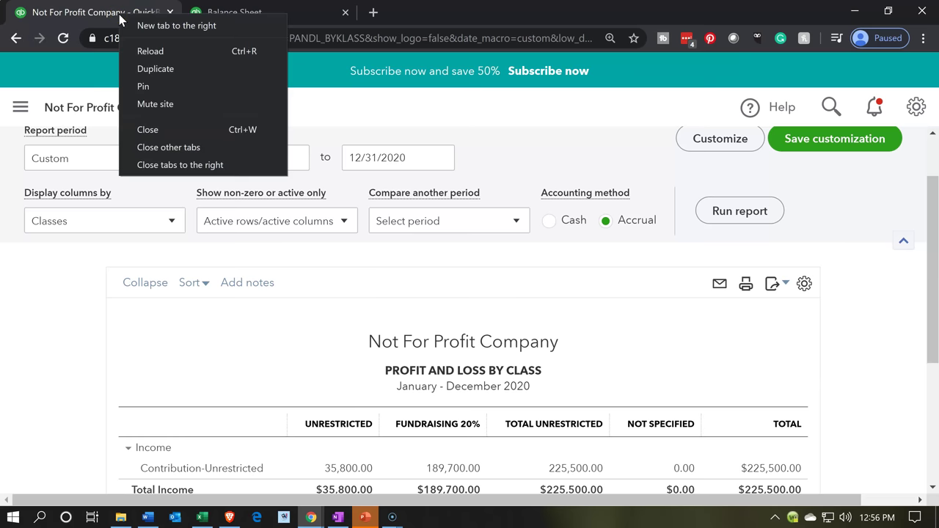
{"action": "left_click", "coordinate": [142, 69]}
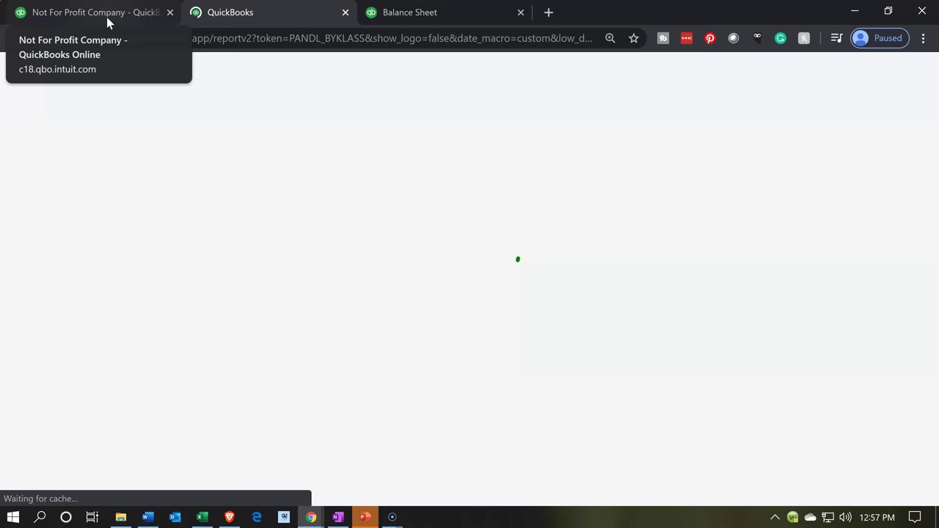
{"action": "left_click", "coordinate": [106, 17]}
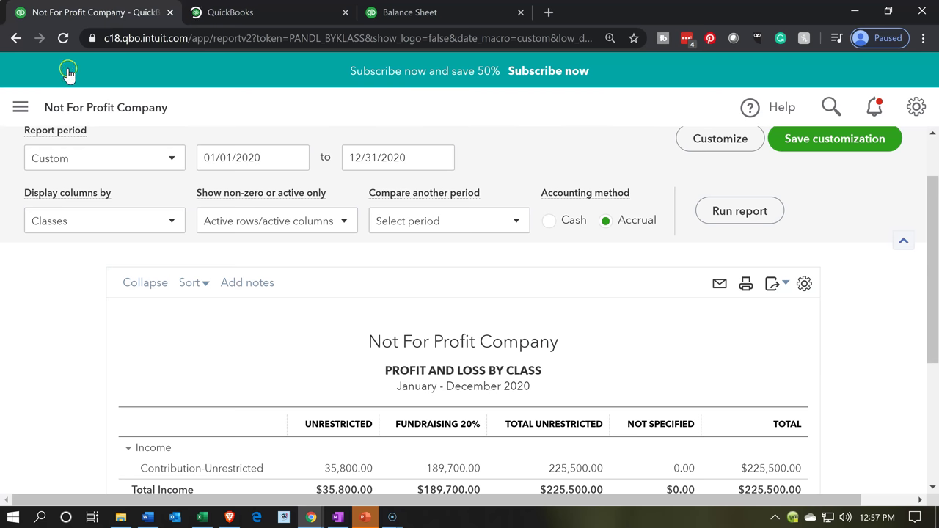
Open the list of standard reports and reduce the page zoom to 100%
{"action": "left_click", "coordinate": [20, 108]}
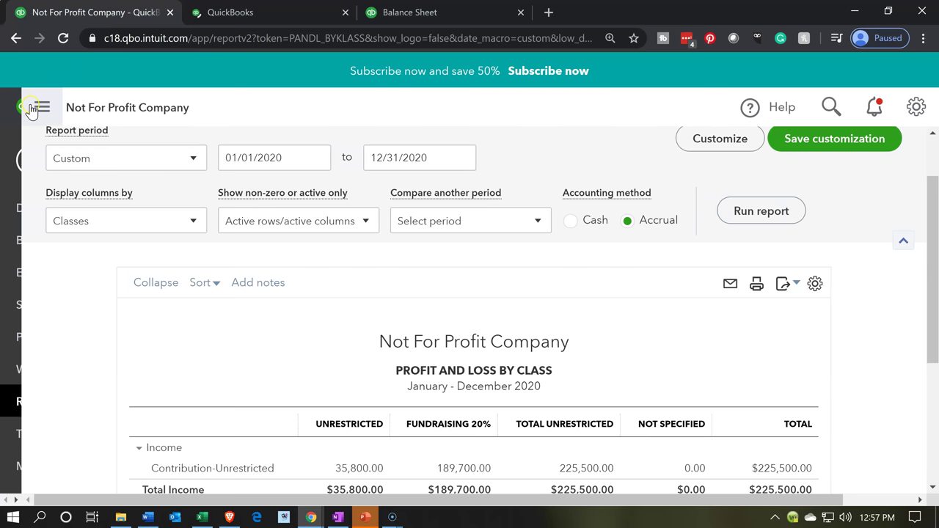
{"action": "left_click", "coordinate": [63, 403]}
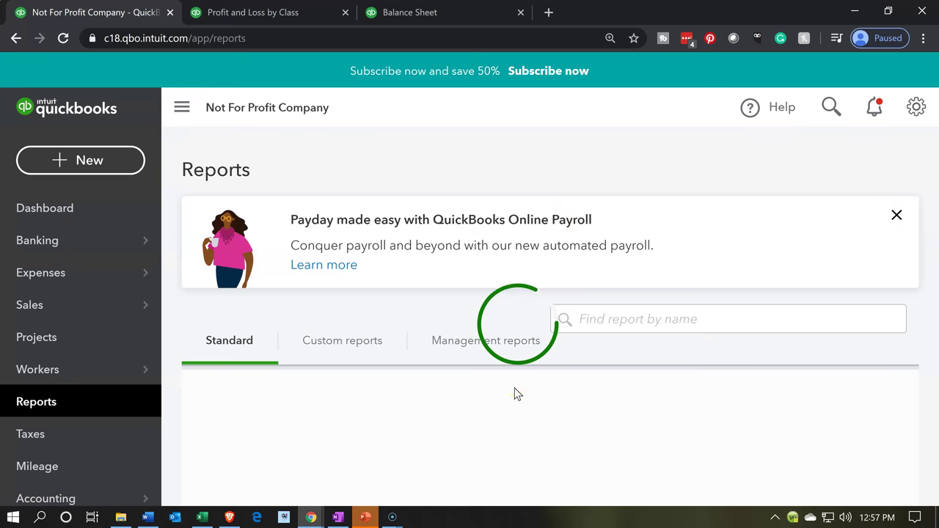
{"action": "left_click", "coordinate": [517, 389]}
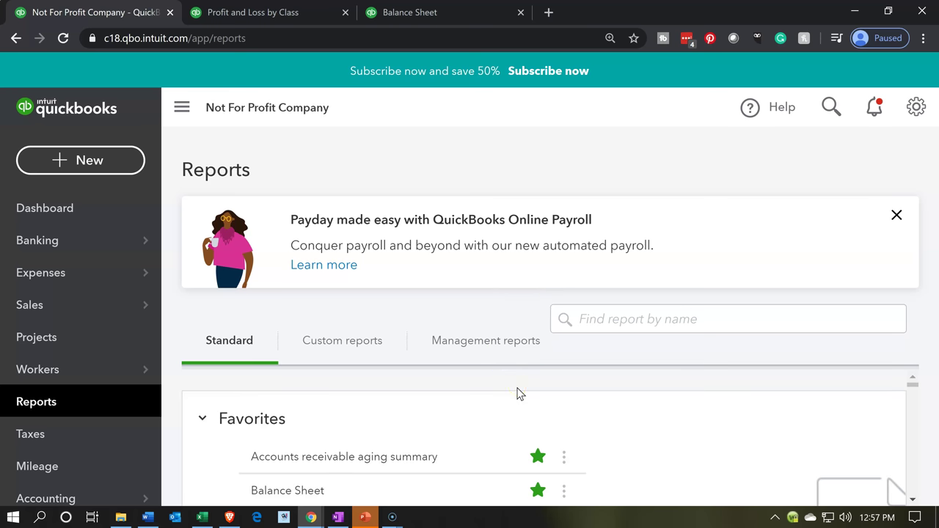
{"action": "key", "text": "ctrl+minus"}
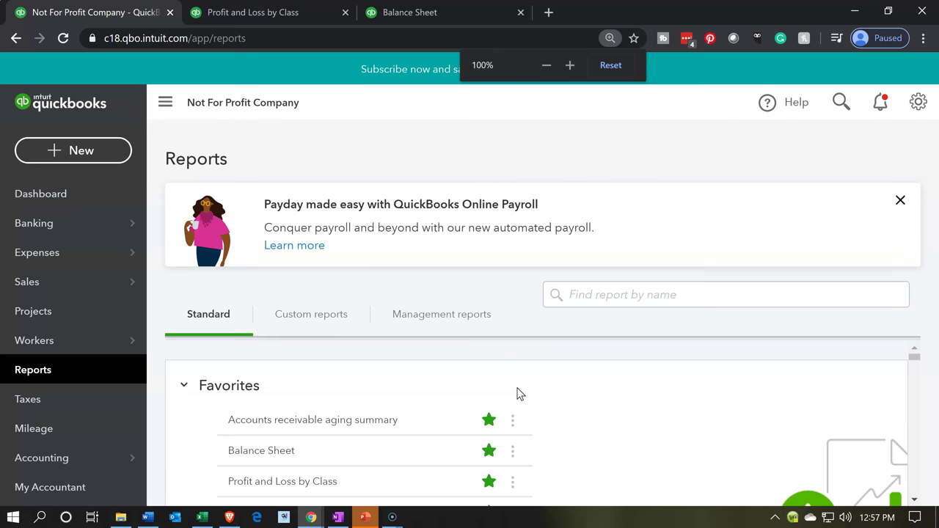
Remove the Profit and Loss report from the favorites and mark it as a favorite again
{"action": "scroll", "coordinate": [489, 449], "scroll_direction": "down", "scroll_amount": 1}
{"action": "left_click", "coordinate": [490, 444]}
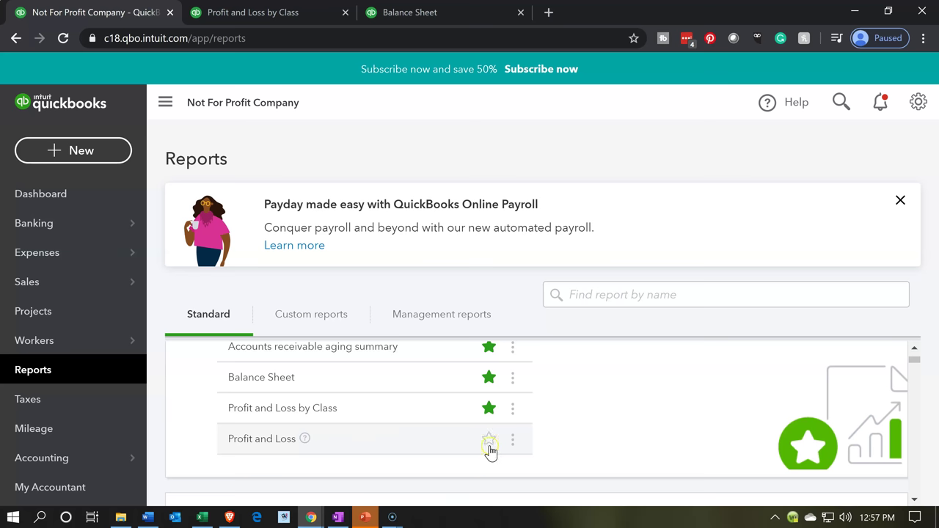
{"action": "left_click", "coordinate": [478, 408]}
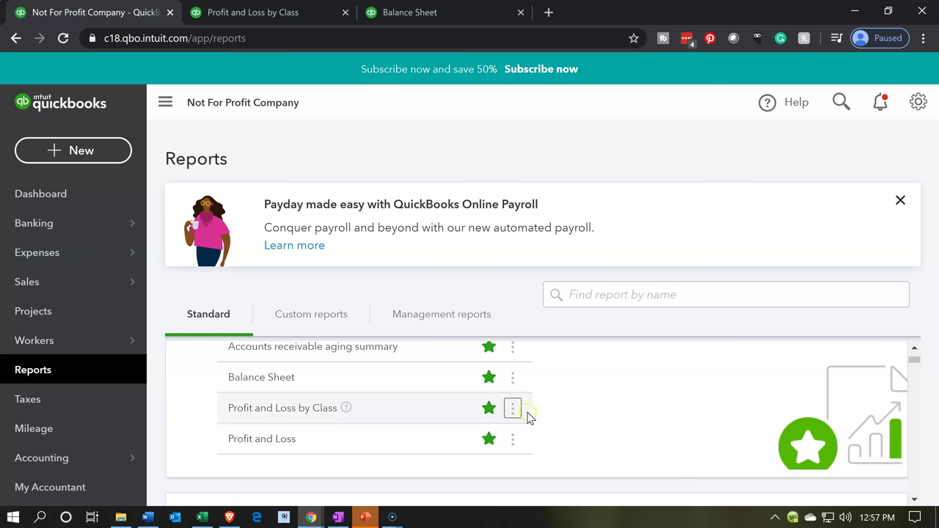
Examine which balance sheet and profit and loss reports are marked as favorites in the standard reports list
{"action": "scroll", "coordinate": [528, 417], "scroll_direction": "down", "scroll_amount": 2}
{"action": "scroll", "coordinate": [531, 419], "scroll_direction": "down", "scroll_amount": 1}
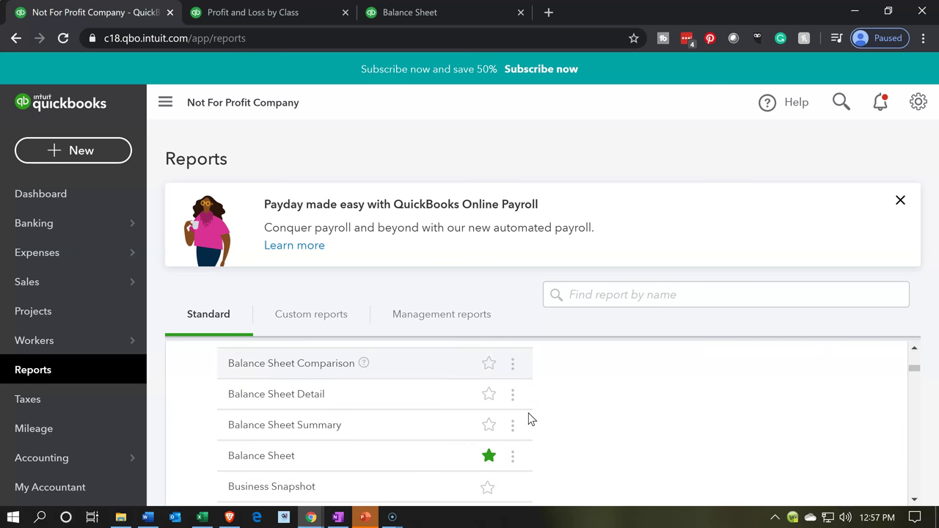
{"action": "scroll", "coordinate": [531, 419], "scroll_direction": "down", "scroll_amount": 1}
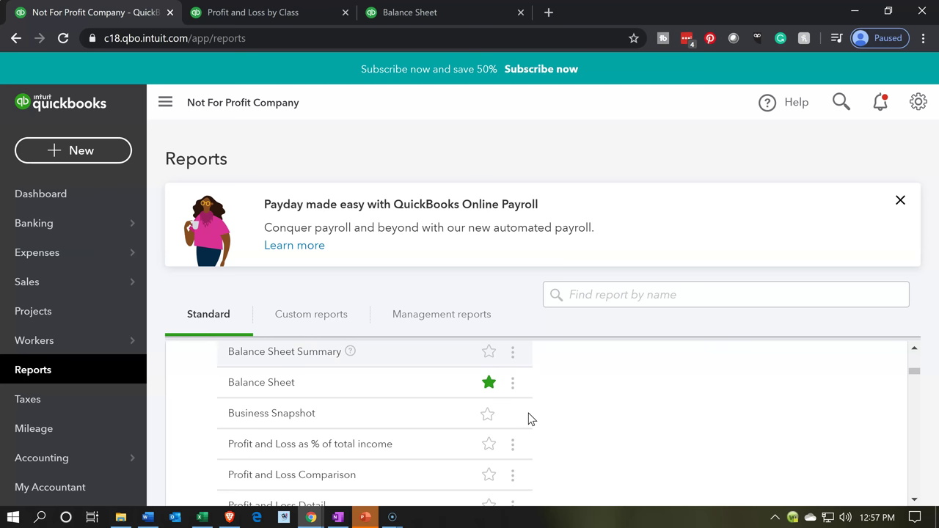
{"action": "scroll", "coordinate": [531, 419], "scroll_direction": "up", "scroll_amount": 2}
{"action": "scroll", "coordinate": [531, 419], "scroll_direction": "down", "scroll_amount": 1}
{"action": "scroll", "coordinate": [531, 419], "scroll_direction": "down", "scroll_amount": 1}
{"action": "scroll", "coordinate": [531, 419], "scroll_direction": "down", "scroll_amount": 1}
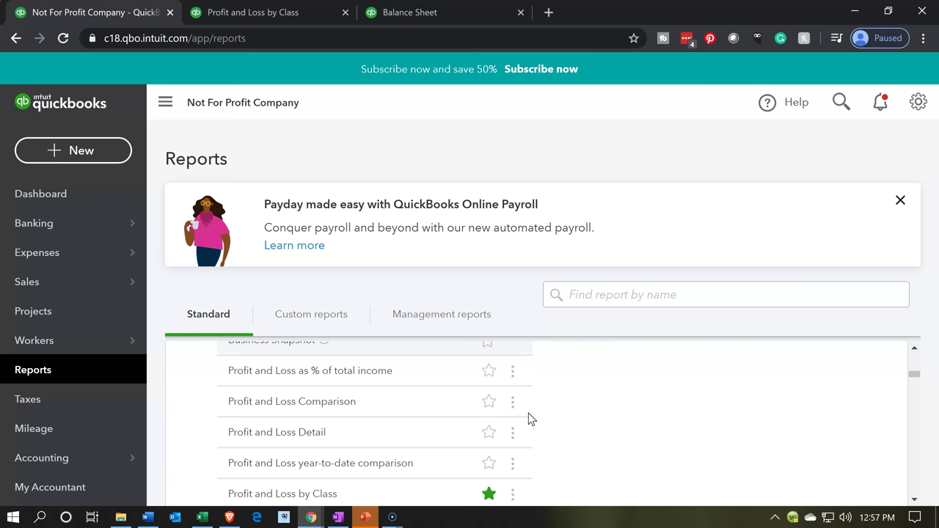
{"action": "scroll", "coordinate": [531, 419], "scroll_direction": "down", "scroll_amount": 1}
{"action": "left_click", "coordinate": [322, 430]}
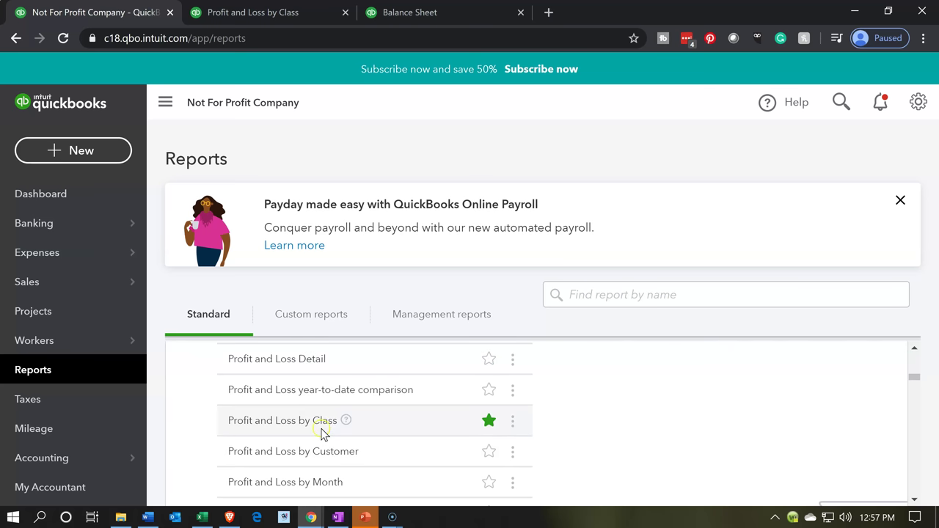
{"action": "left_click", "coordinate": [491, 422]}
{"action": "scroll", "coordinate": [498, 425], "scroll_direction": "up", "scroll_amount": 5}
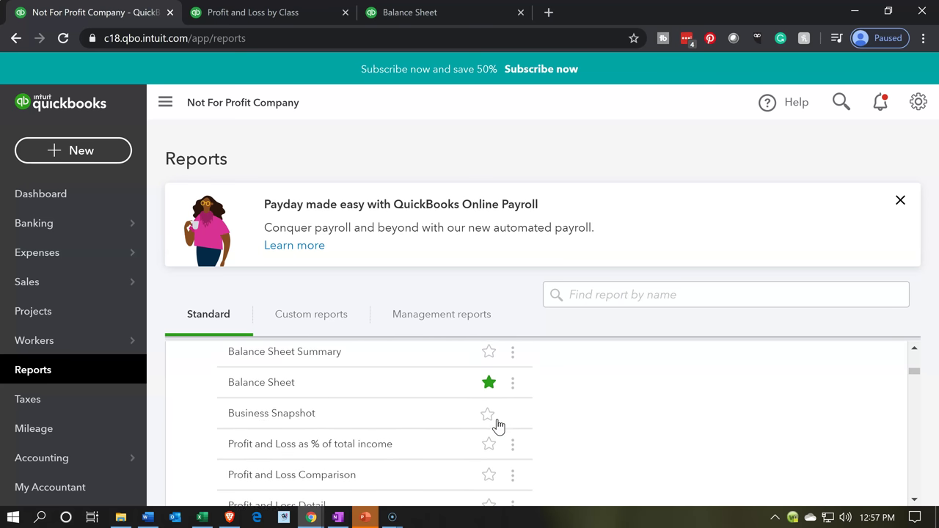
{"action": "scroll", "coordinate": [498, 426], "scroll_direction": "up", "scroll_amount": 2}
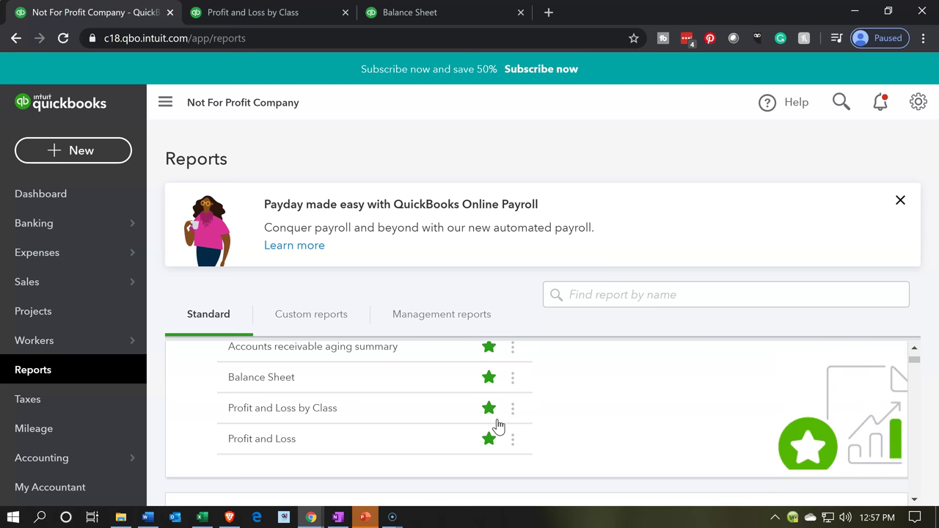
{"action": "scroll", "coordinate": [498, 426], "scroll_direction": "up", "scroll_amount": 2}
{"action": "left_click", "coordinate": [497, 422]}
{"action": "scroll", "coordinate": [497, 426], "scroll_direction": "down", "scroll_amount": 2}
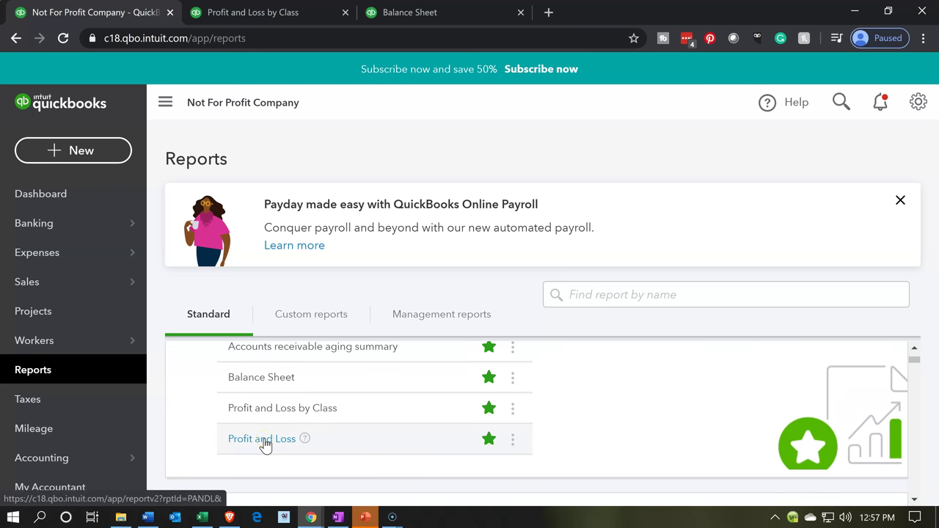
Open the Profit and Loss report and run it for 01/01/2020 to 12/31/2020
{"action": "left_click", "coordinate": [263, 440]}
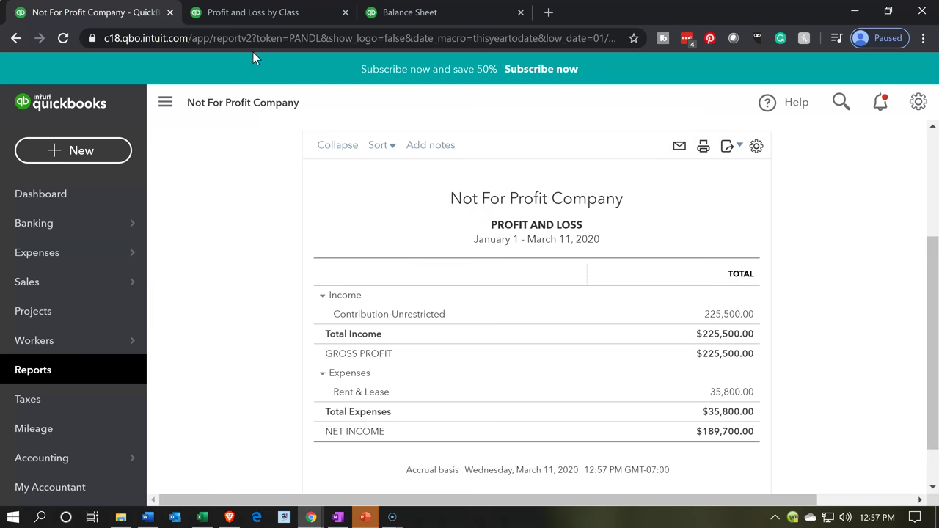
{"action": "scroll", "coordinate": [276, 335], "scroll_direction": "up", "scroll_amount": 2}
{"action": "scroll", "coordinate": [276, 335], "scroll_direction": "up", "scroll_amount": 1}
{"action": "left_click", "coordinate": [409, 213]}
{"action": "left_click_drag", "start_coordinate": [409, 213], "coordinate": [231, 201]}
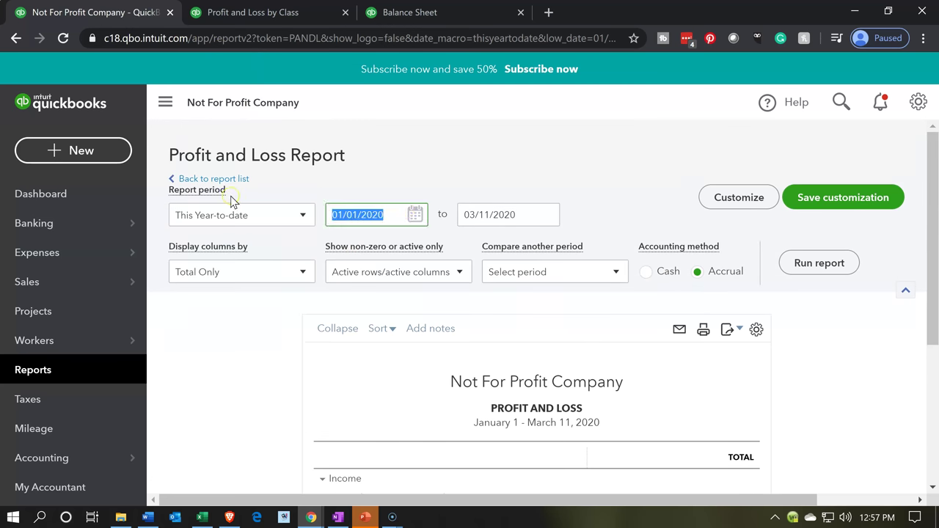
{"action": "type", "text": "01/01"}
{"action": "key", "text": "Tab"}
{"action": "type", "text": "12/31"}
{"action": "key", "text": "Tab"}
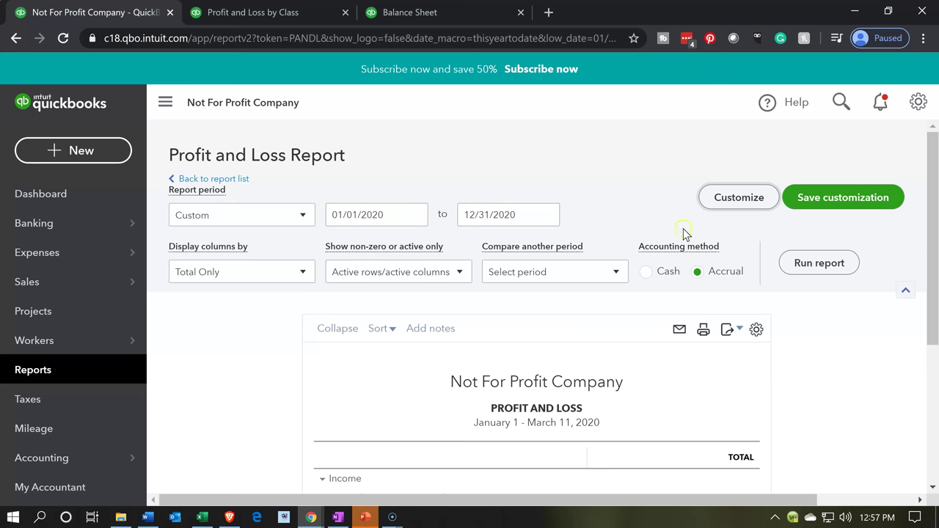
{"action": "left_click", "coordinate": [839, 272]}
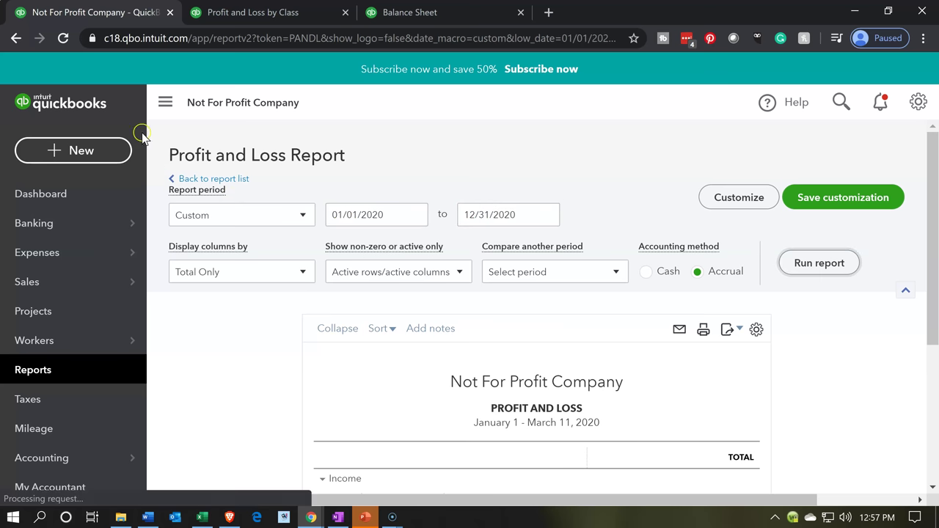
Enlarge the Profit and Loss report and examine its contribution income, Rent & Lease and net income lines
{"action": "scroll", "coordinate": [160, 110], "scroll_direction": "down", "scroll_amount": 3}
{"action": "left_click", "coordinate": [163, 103]}
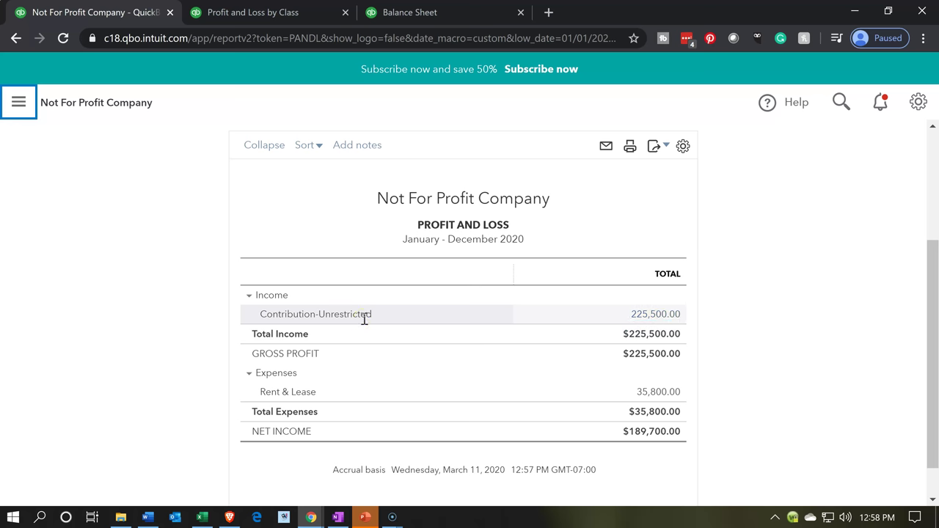
{"action": "left_click", "coordinate": [538, 391]}
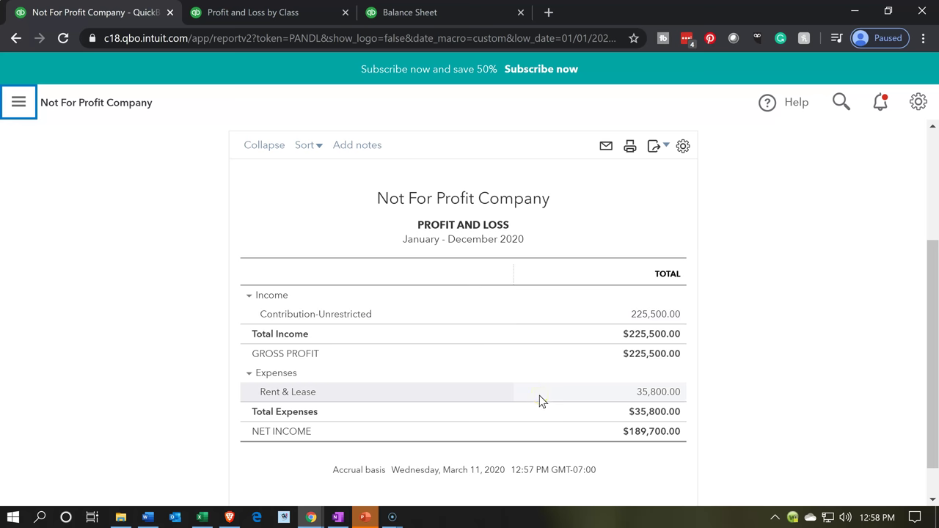
{"action": "left_click", "coordinate": [547, 431]}
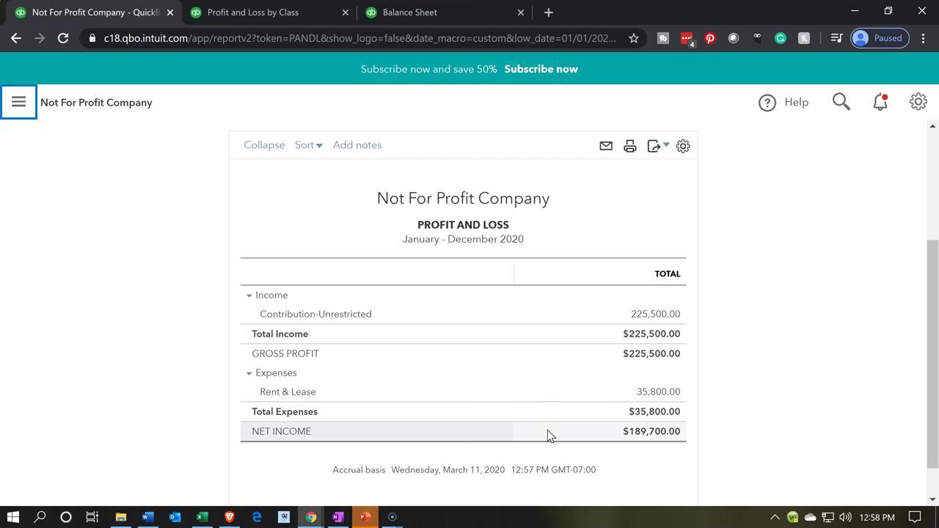
Switch to the Balance Sheet tab and examine the Net Income line under Equity
{"action": "left_click", "coordinate": [442, 13]}
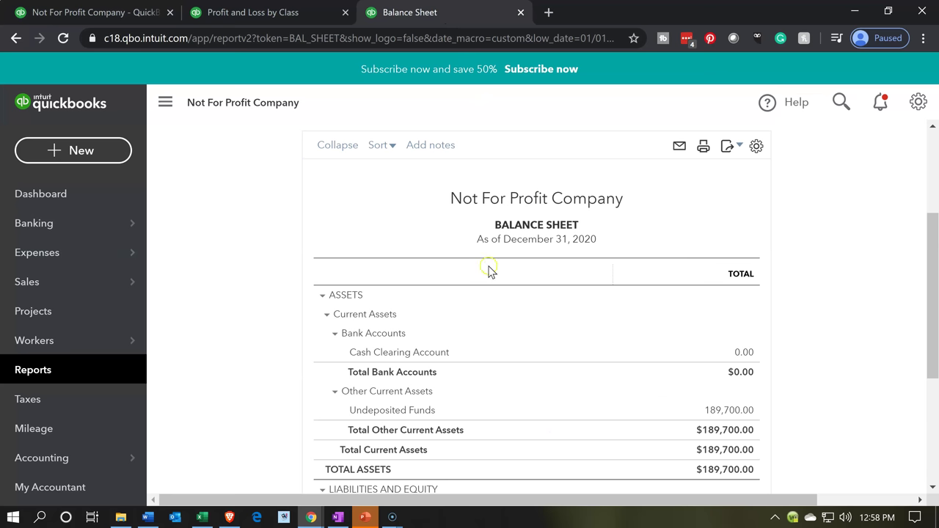
{"action": "scroll", "coordinate": [489, 268], "scroll_direction": "down", "scroll_amount": 2}
{"action": "scroll", "coordinate": [489, 272], "scroll_direction": "down", "scroll_amount": 2}
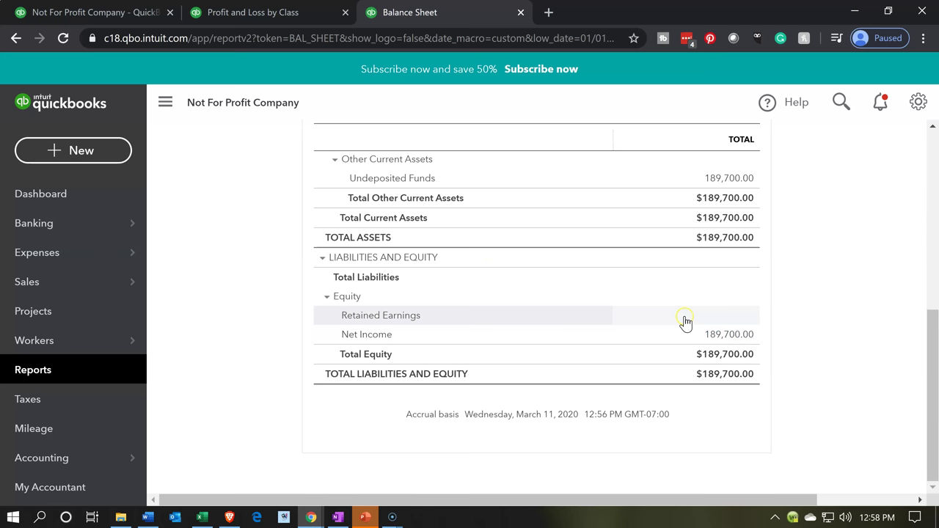
{"action": "left_click", "coordinate": [173, 103]}
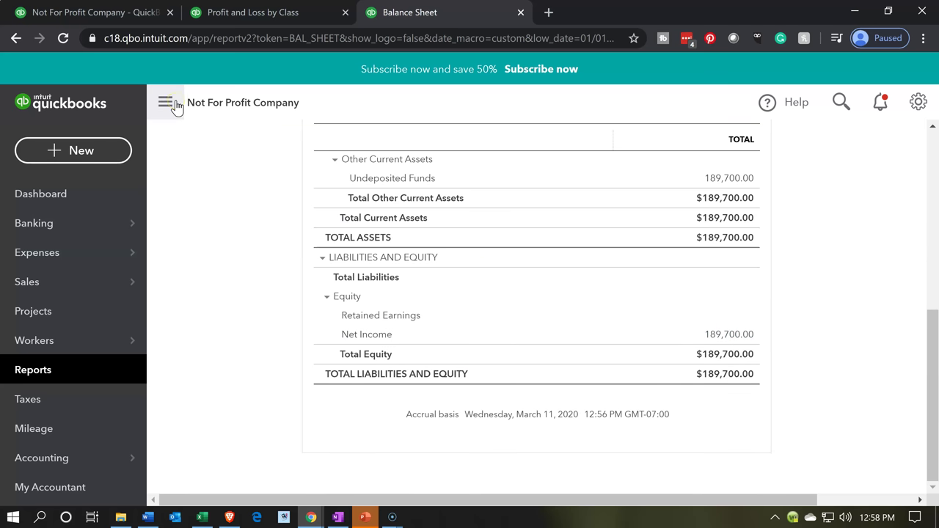
Switch to the Profit and Loss by Class tab and compare the contribution income under Unrestricted and Fundraising 20%
{"action": "left_click", "coordinate": [227, 16]}
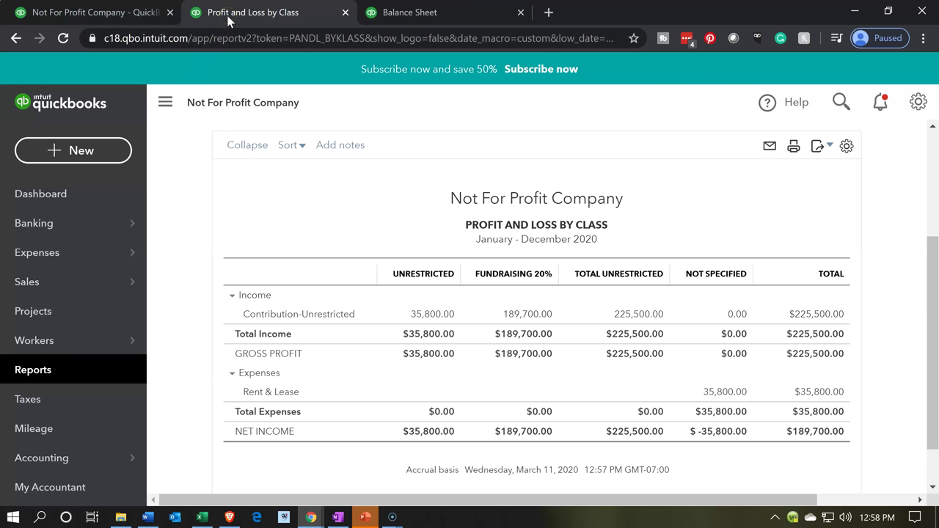
{"action": "left_click", "coordinate": [169, 105]}
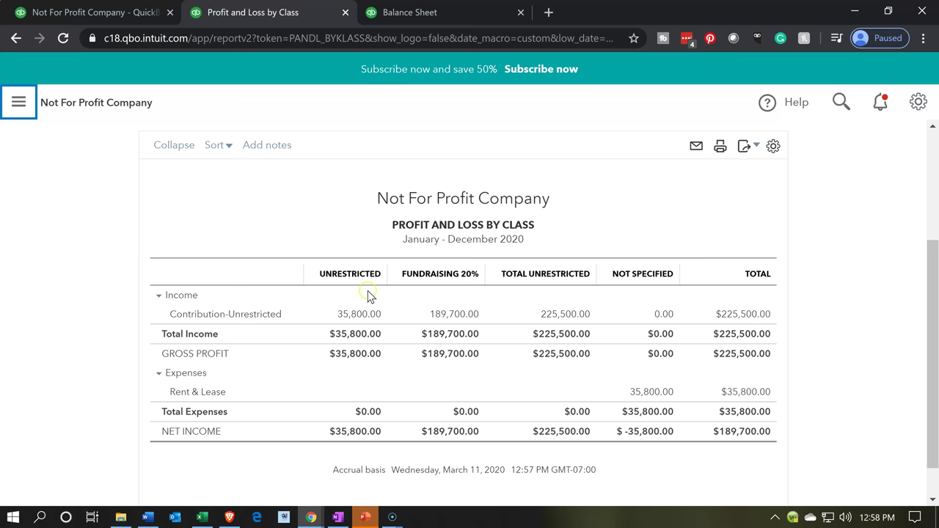
{"action": "left_click", "coordinate": [426, 316]}
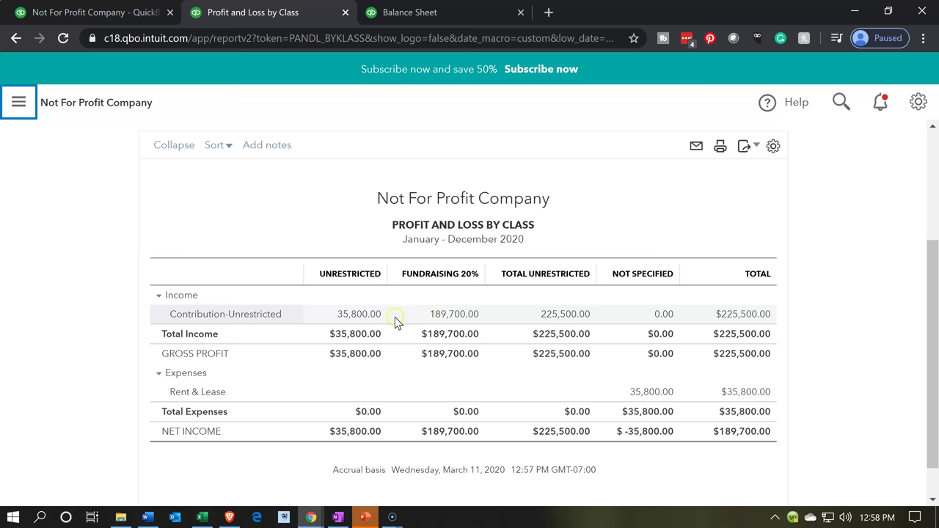
{"action": "left_click", "coordinate": [368, 322]}
{"action": "left_click", "coordinate": [329, 319]}
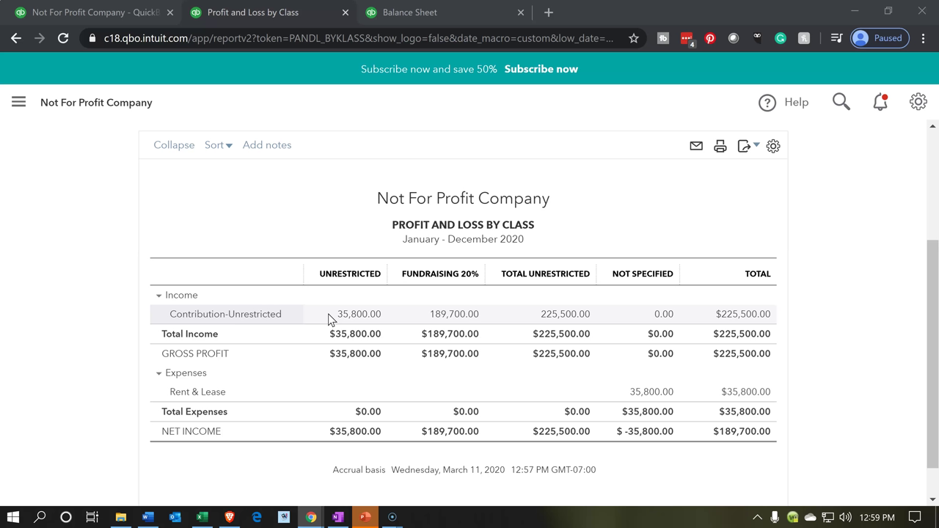
Drill down from the Unrestricted class's contribution amount to the Donor 1 sales receipt
{"action": "left_click", "coordinate": [350, 318]}
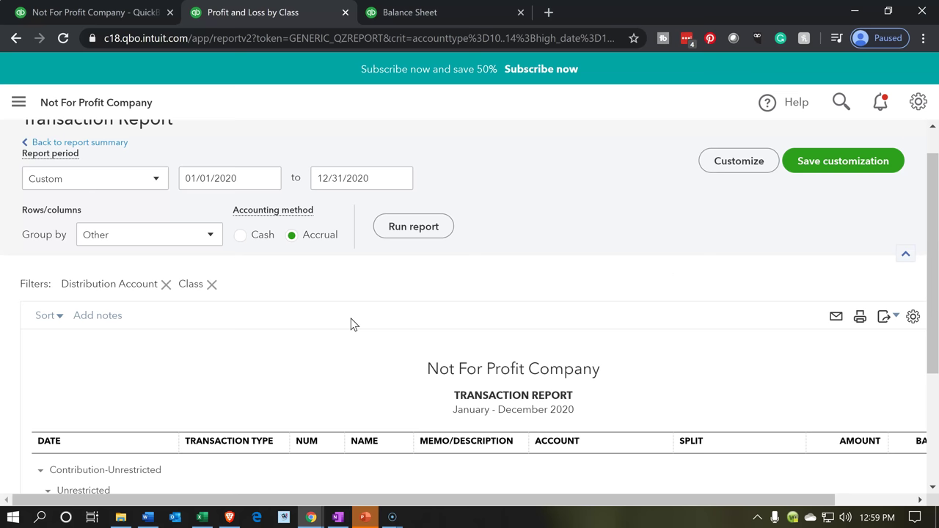
{"action": "scroll", "coordinate": [350, 325], "scroll_direction": "down", "scroll_amount": 2}
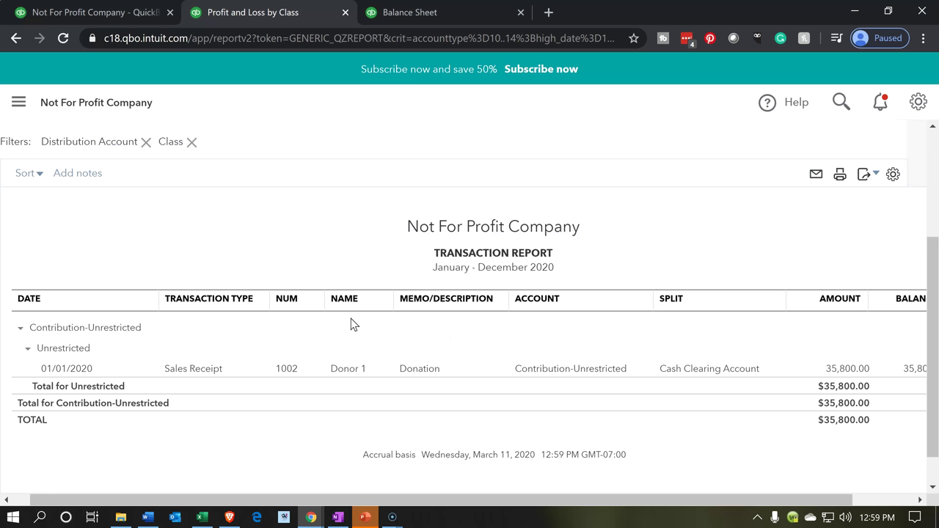
{"action": "left_click", "coordinate": [848, 371]}
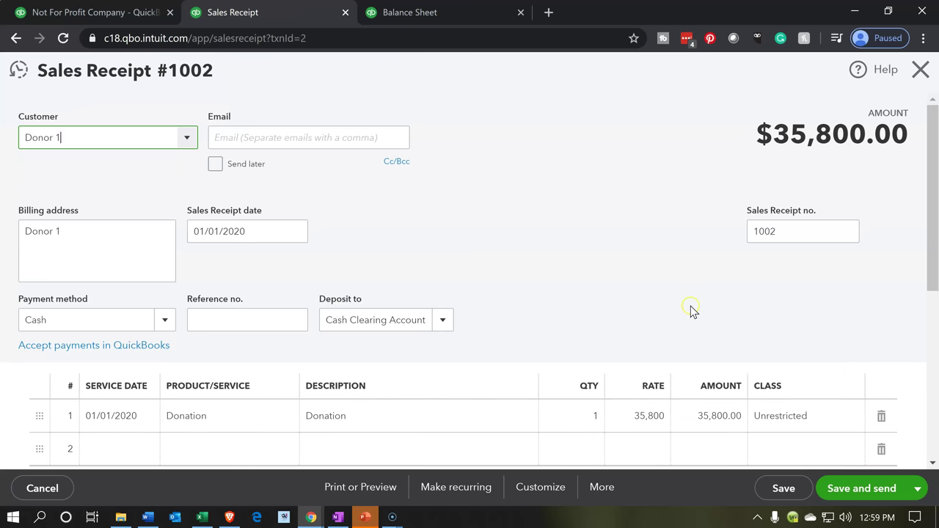
Change the class of Donor 1's donation line to Fundraising 20%, then save and close the sales receipt
{"action": "scroll", "coordinate": [669, 312], "scroll_direction": "down", "scroll_amount": 1}
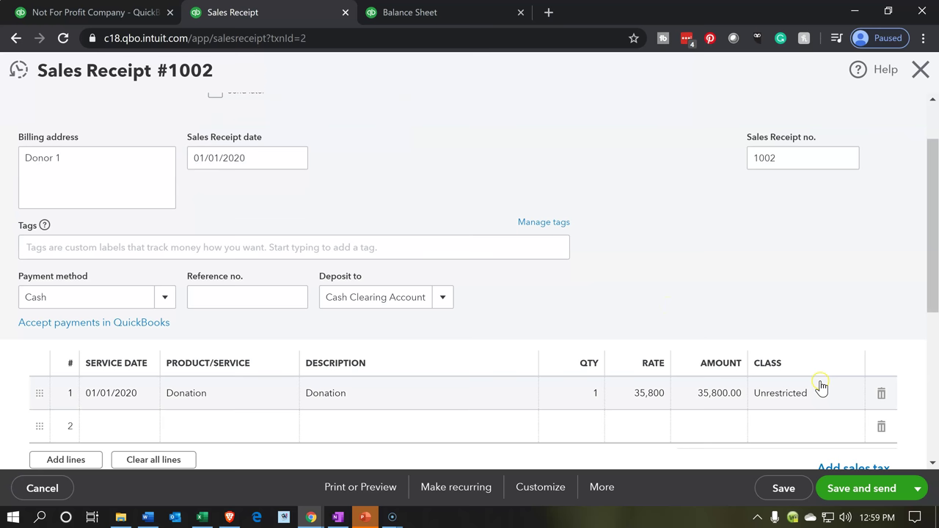
{"action": "left_click", "coordinate": [822, 389]}
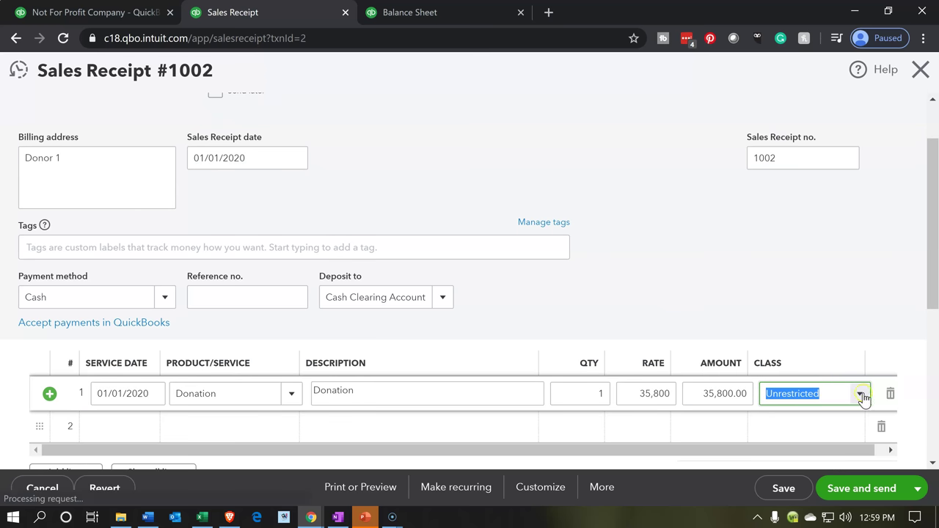
{"action": "left_click", "coordinate": [864, 394]}
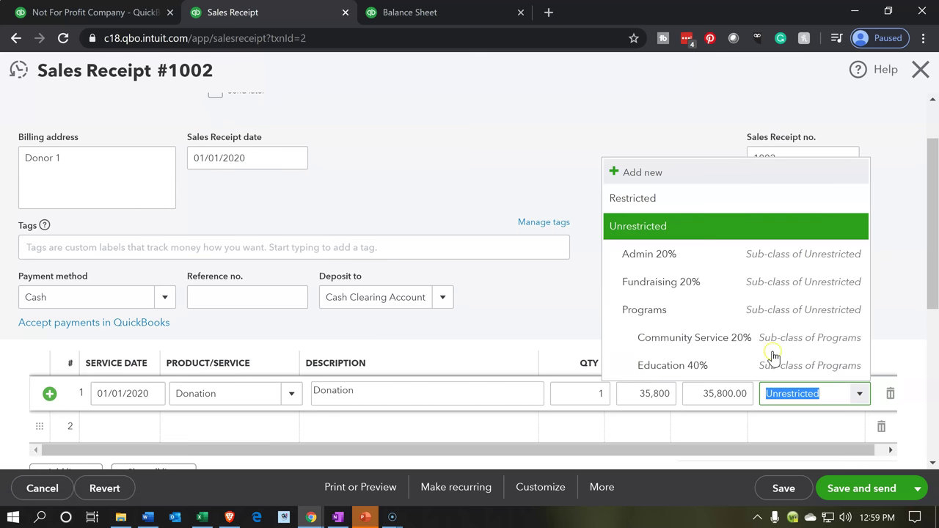
{"action": "left_click", "coordinate": [715, 286]}
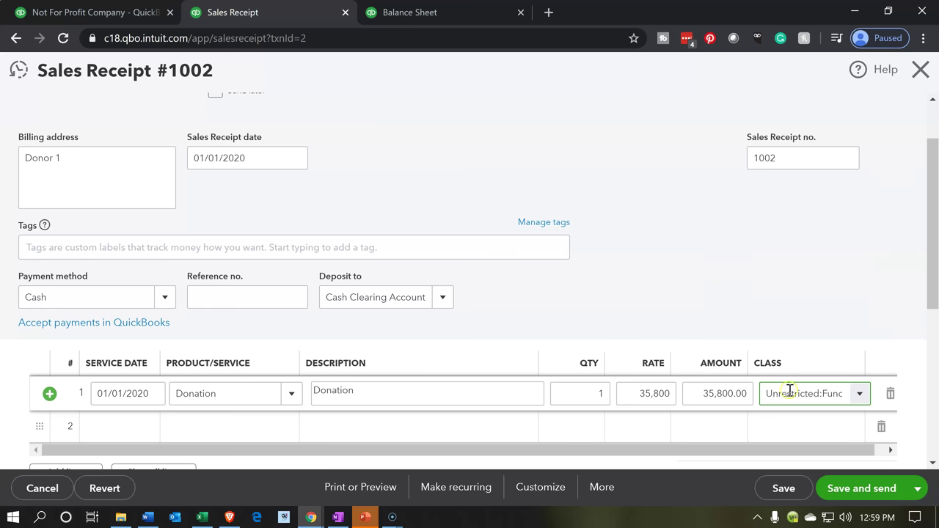
{"action": "left_click", "coordinate": [783, 487]}
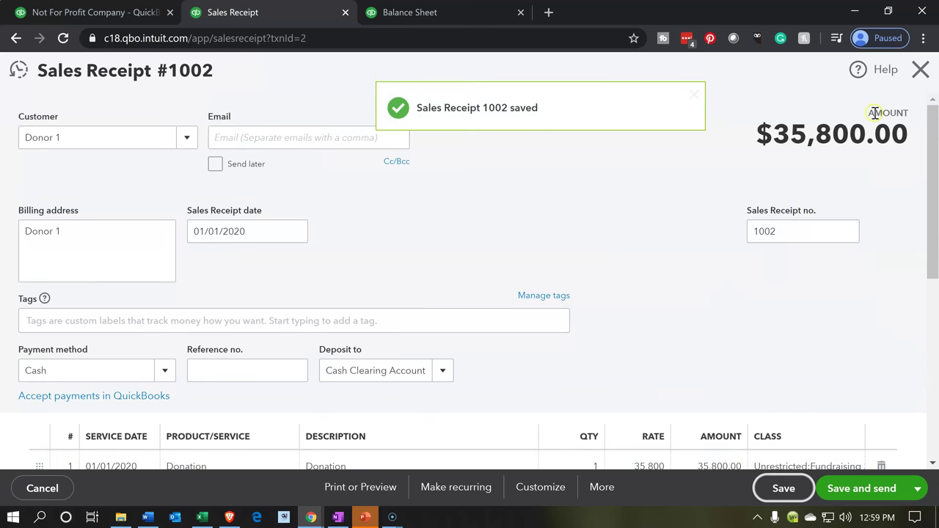
{"action": "left_click", "coordinate": [919, 70]}
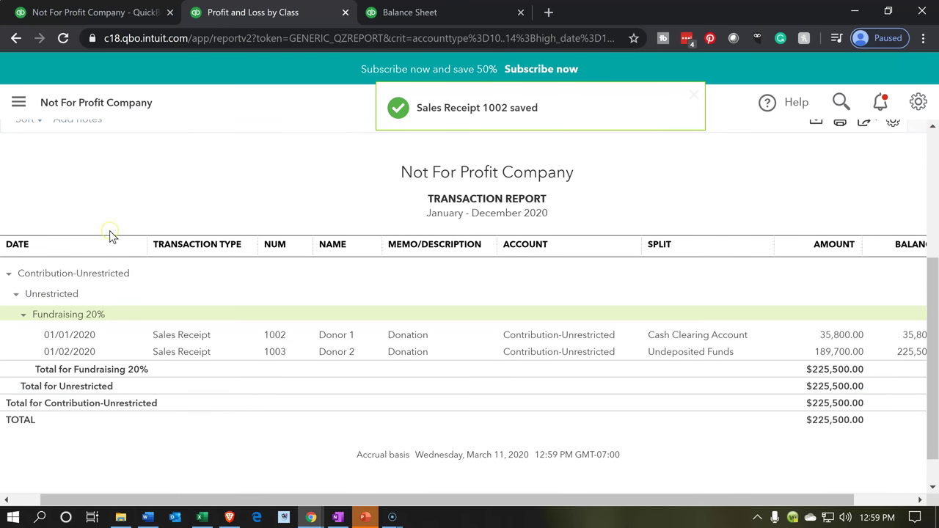
Return to the Profit and Loss by Class summary and examine the Fundraising 20% contributions and the Not Specified rent expense
{"action": "scroll", "coordinate": [109, 231], "scroll_direction": "up", "scroll_amount": 3}
{"action": "left_click", "coordinate": [99, 178]}
{"action": "scroll", "coordinate": [317, 310], "scroll_direction": "down", "scroll_amount": 3}
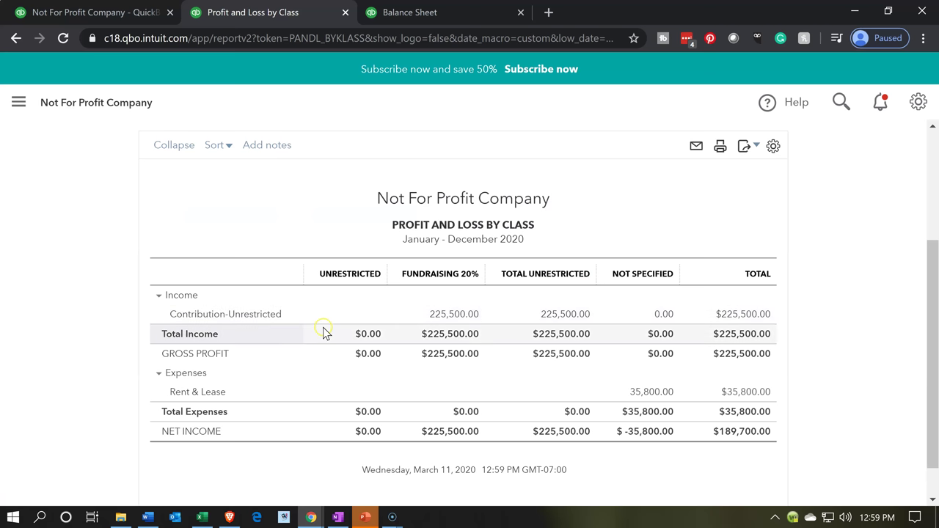
{"action": "scroll", "coordinate": [485, 224], "scroll_direction": "up", "scroll_amount": 3}
{"action": "left_click", "coordinate": [672, 264]}
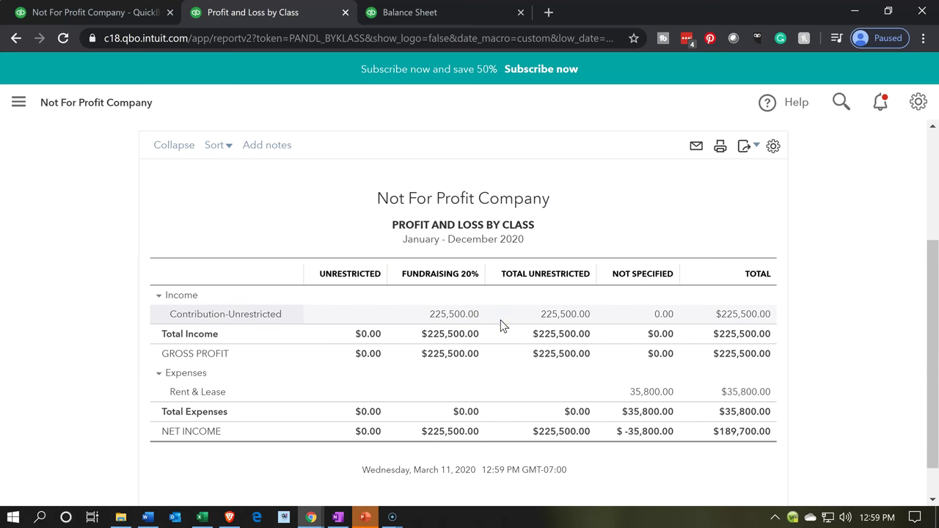
{"action": "left_click", "coordinate": [644, 272]}
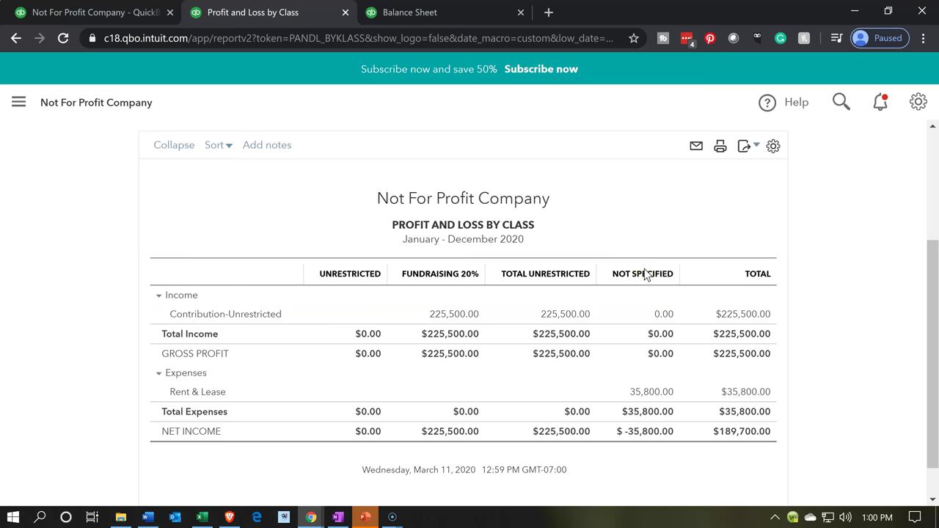
{"action": "left_click", "coordinate": [664, 394]}
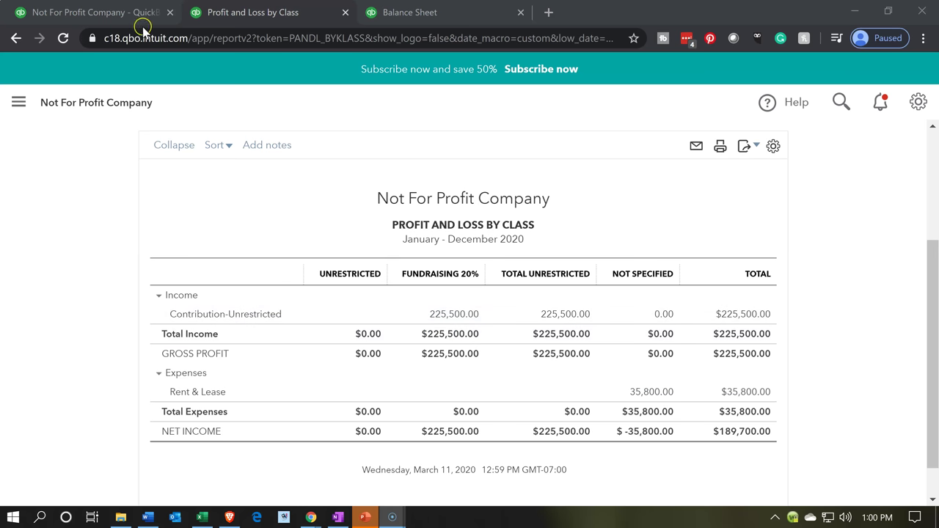
Switch to the browser tab with the Profit and Loss report and go to the Reports list, collapsing the navigation sidebar
{"action": "left_click", "coordinate": [117, 11]}
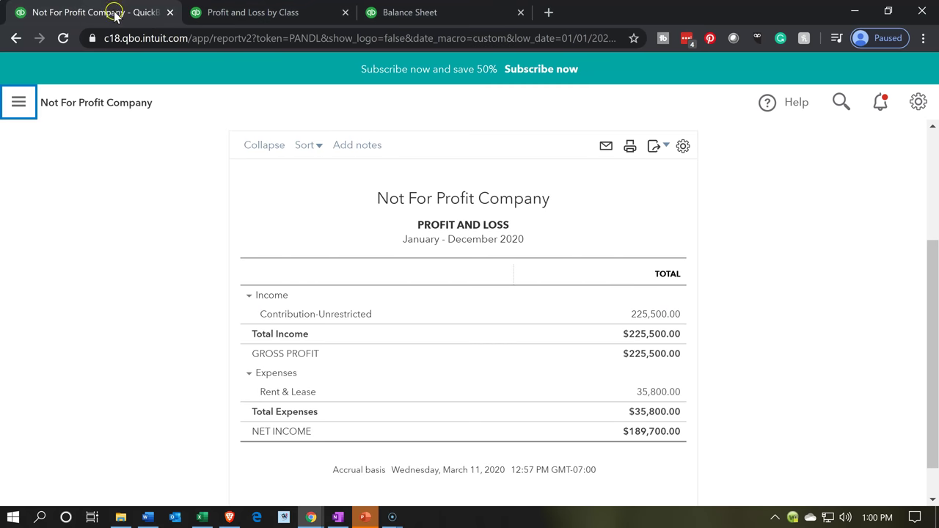
{"action": "left_click", "coordinate": [18, 102]}
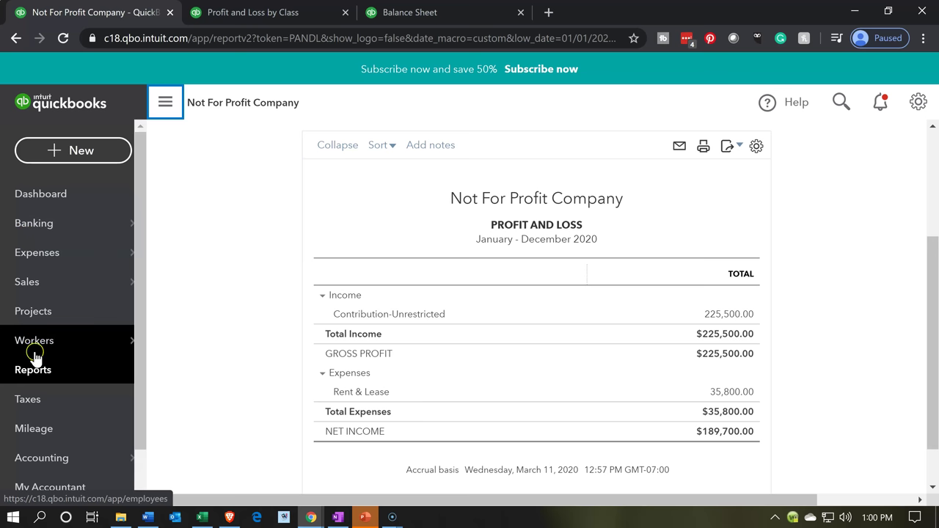
{"action": "left_click", "coordinate": [44, 384]}
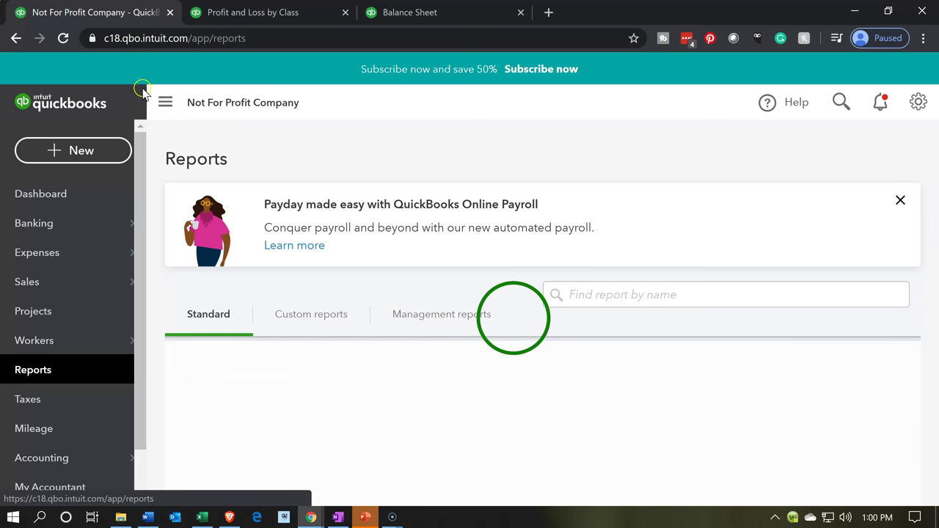
{"action": "left_click", "coordinate": [164, 103]}
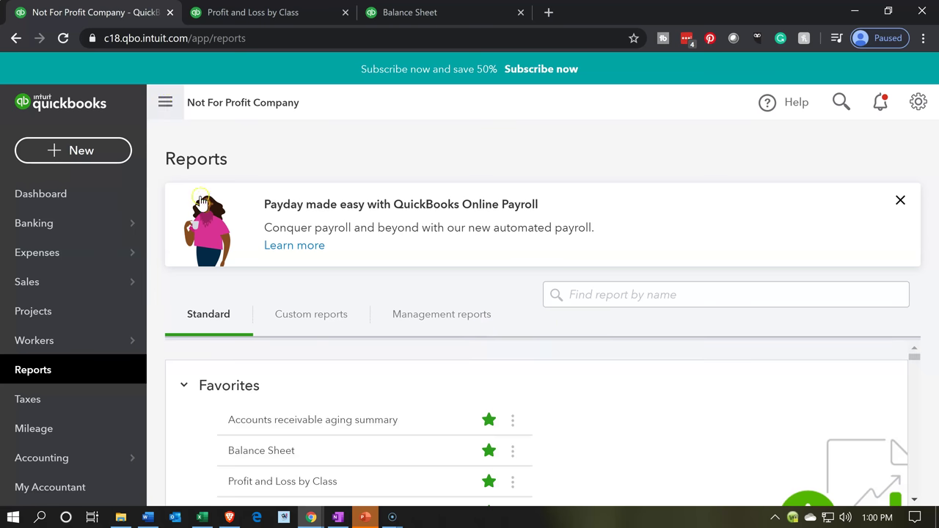
{"action": "left_click", "coordinate": [288, 451]}
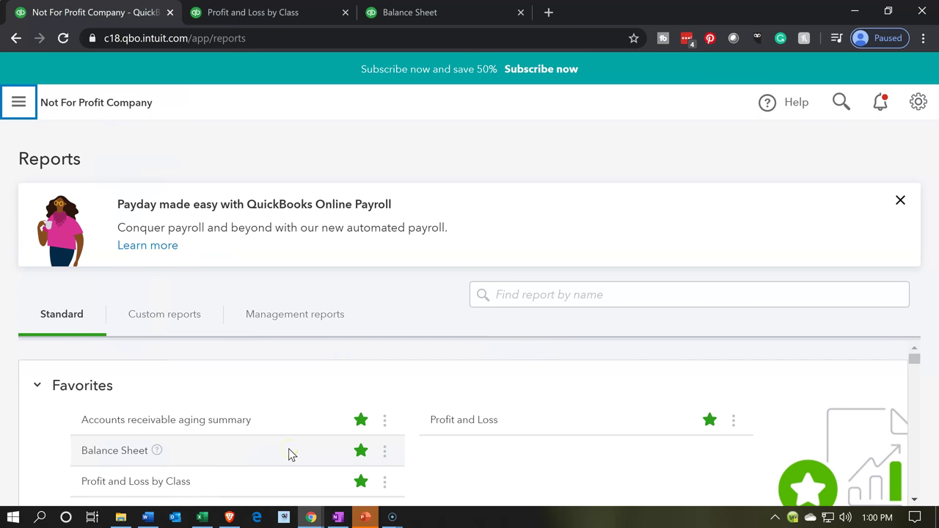
Open the Sales by Customer Detail report from the Sales and customers group
{"action": "scroll", "coordinate": [288, 450], "scroll_direction": "down", "scroll_amount": 1}
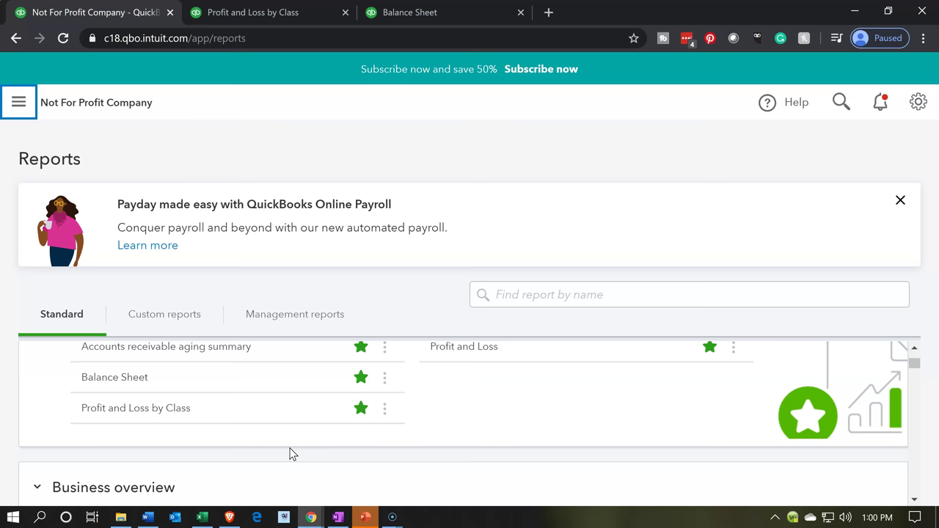
{"action": "key", "text": "ctrl+minus"}
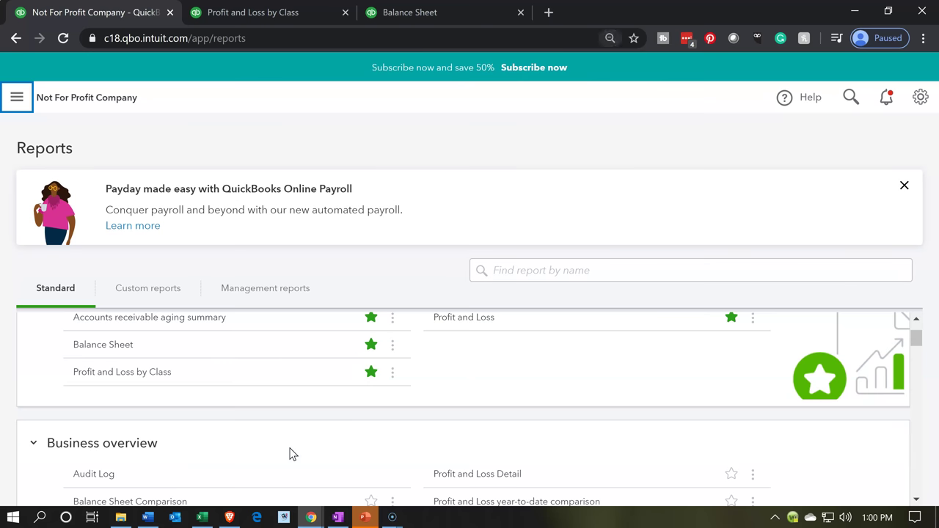
{"action": "scroll", "coordinate": [290, 454], "scroll_direction": "down", "scroll_amount": 1}
{"action": "scroll", "coordinate": [290, 454], "scroll_direction": "down", "scroll_amount": 3}
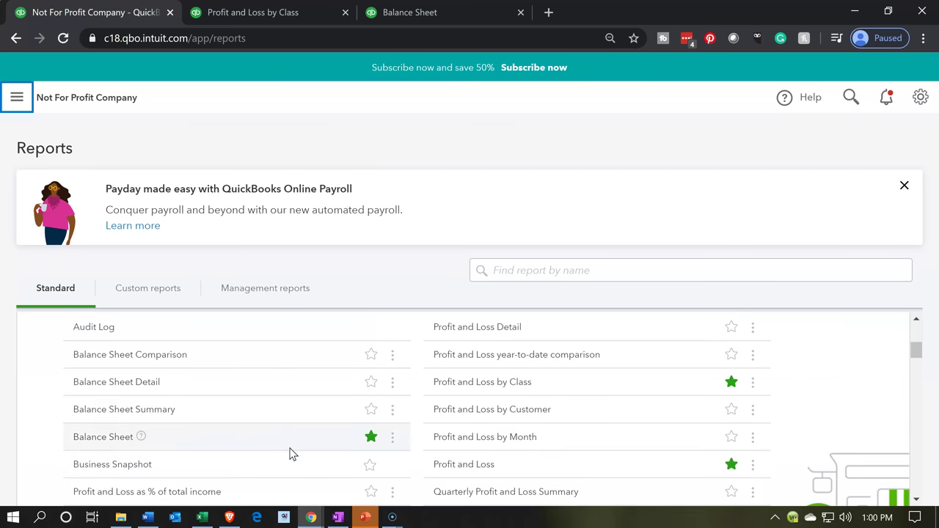
{"action": "scroll", "coordinate": [289, 454], "scroll_direction": "down", "scroll_amount": 1}
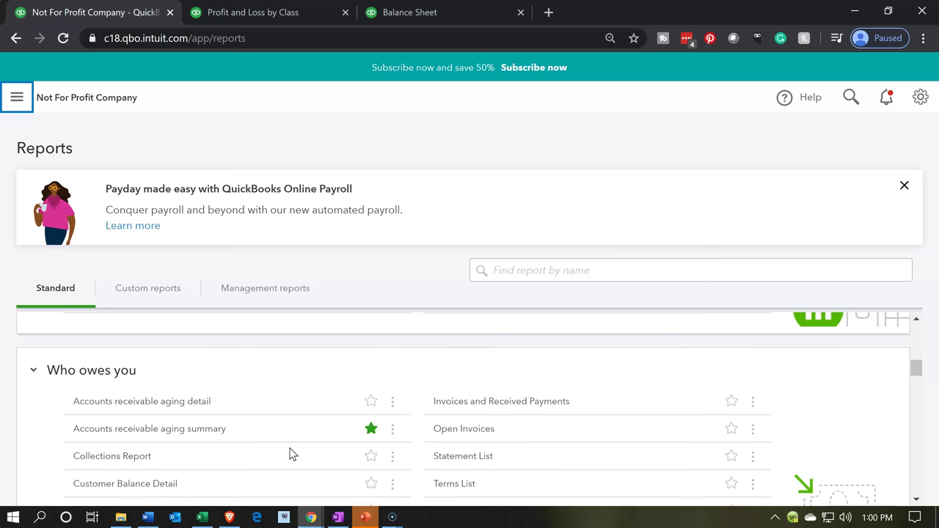
{"action": "scroll", "coordinate": [289, 454], "scroll_direction": "down", "scroll_amount": 3}
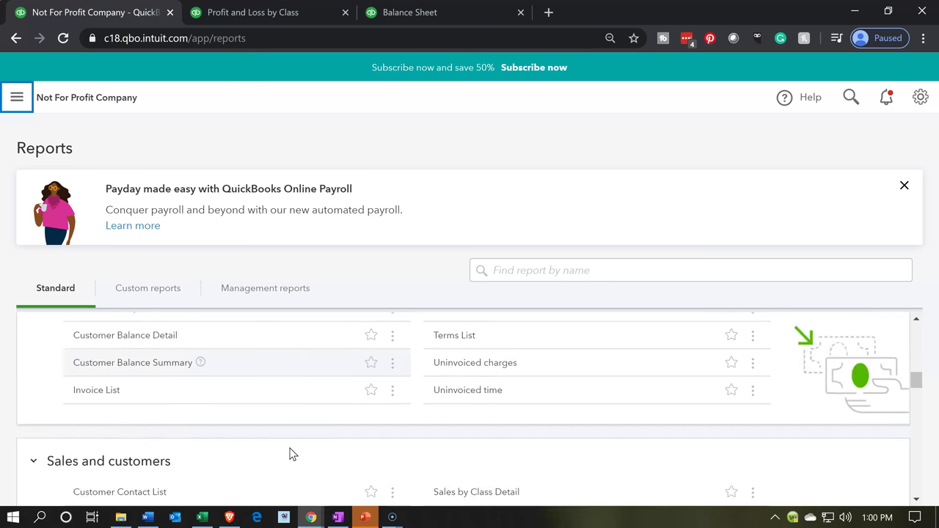
{"action": "scroll", "coordinate": [208, 435], "scroll_direction": "down", "scroll_amount": 1}
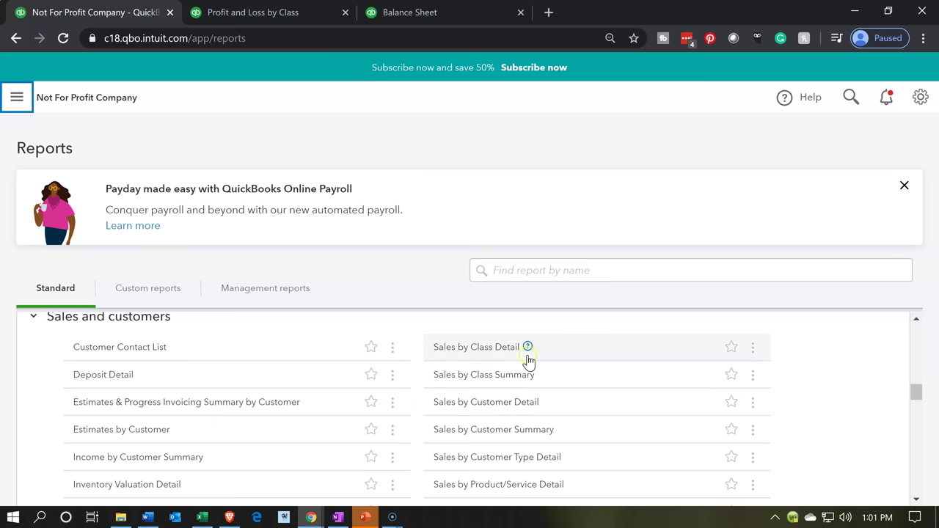
{"action": "left_click", "coordinate": [514, 412]}
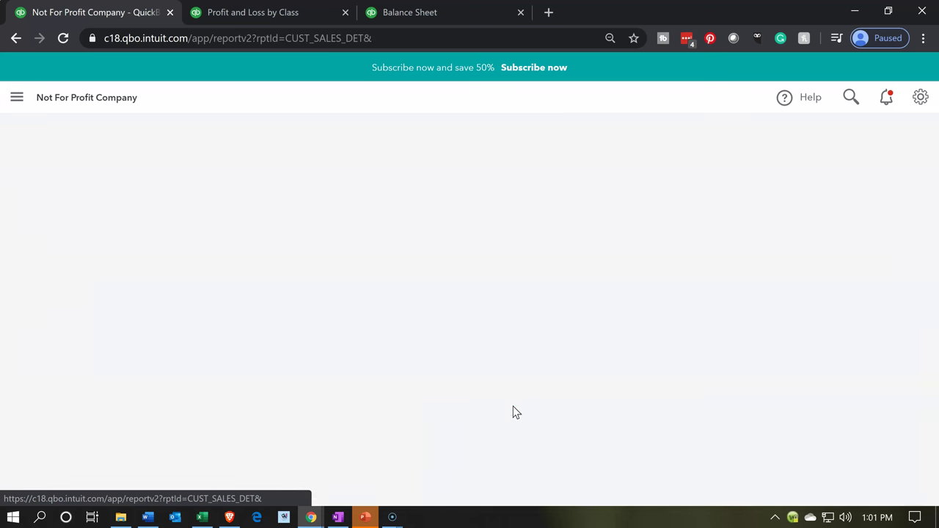
Set the Sales by Customer Detail report period to 01/01/2020 through 12/31/2020 and run the report
{"action": "scroll", "coordinate": [513, 412], "scroll_direction": "down", "scroll_amount": 1}
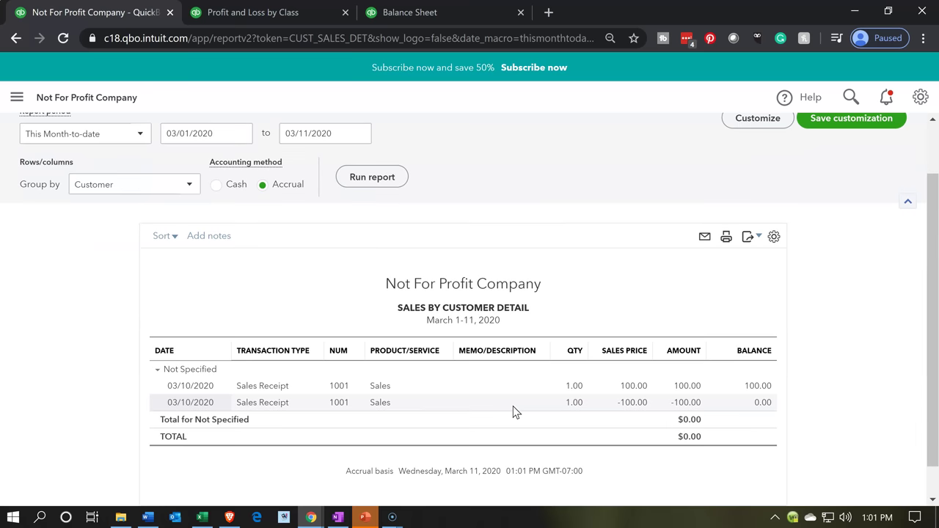
{"action": "left_click", "coordinate": [115, 140]}
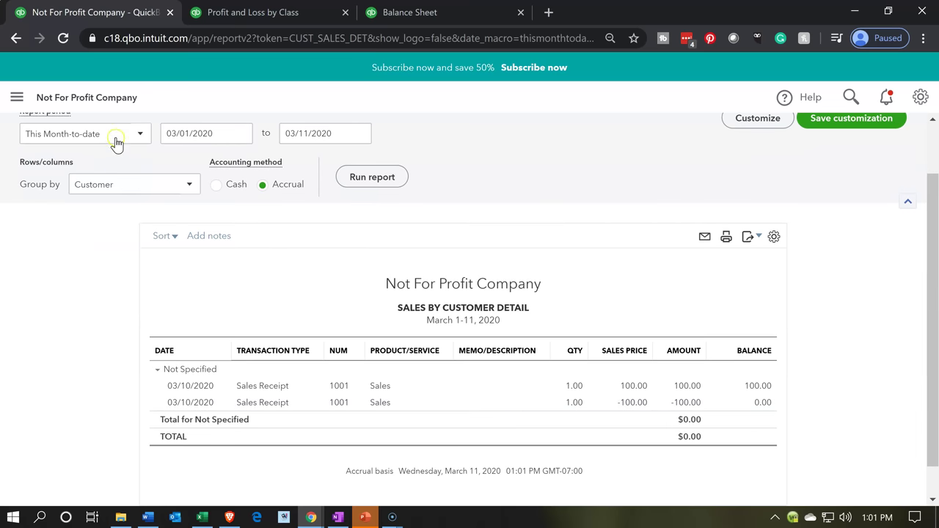
{"action": "left_click", "coordinate": [115, 140]}
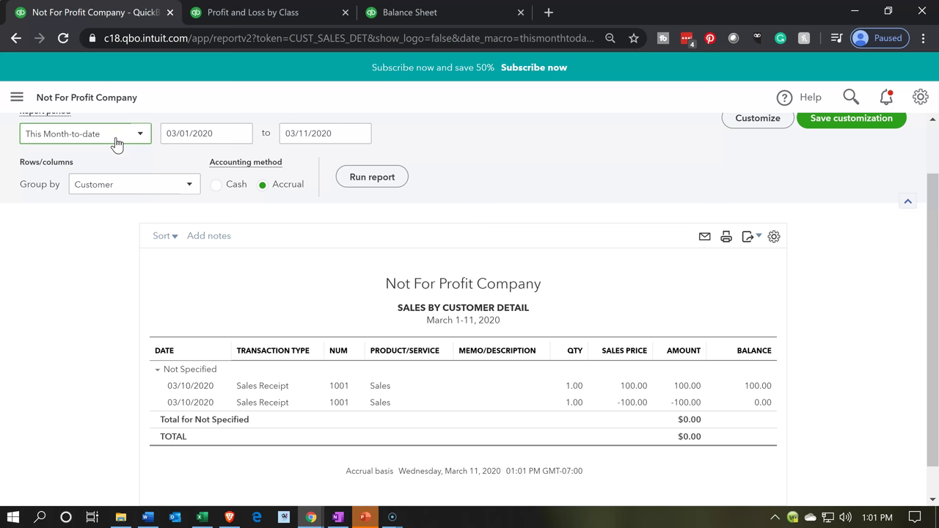
{"action": "key", "text": "Tab"}
{"action": "type", "text": "01/01/2020"}
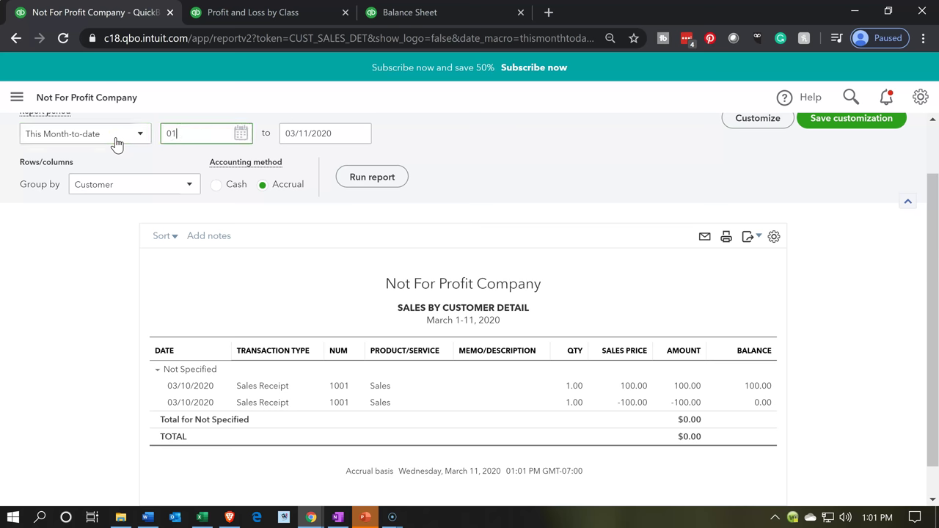
{"action": "key", "text": "Tab"}
{"action": "type", "text": "12/31/2020"}
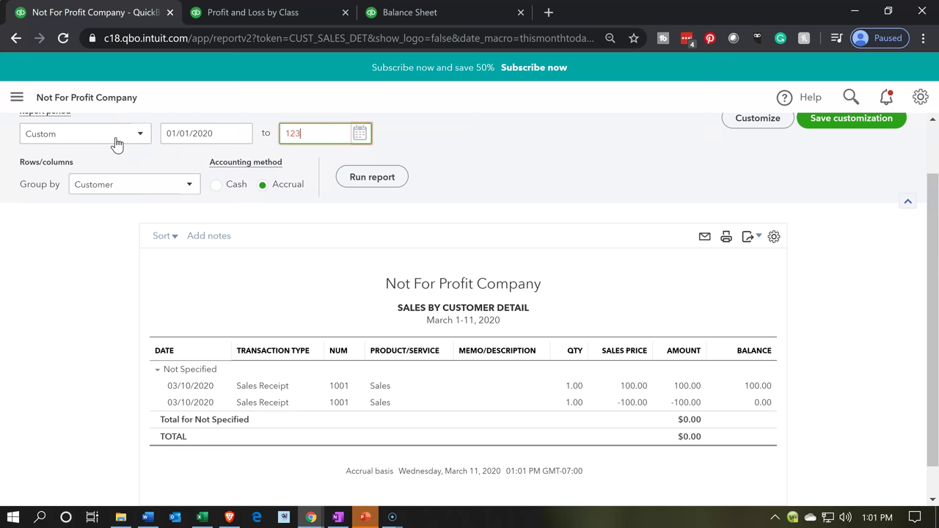
{"action": "key", "text": "Tab"}
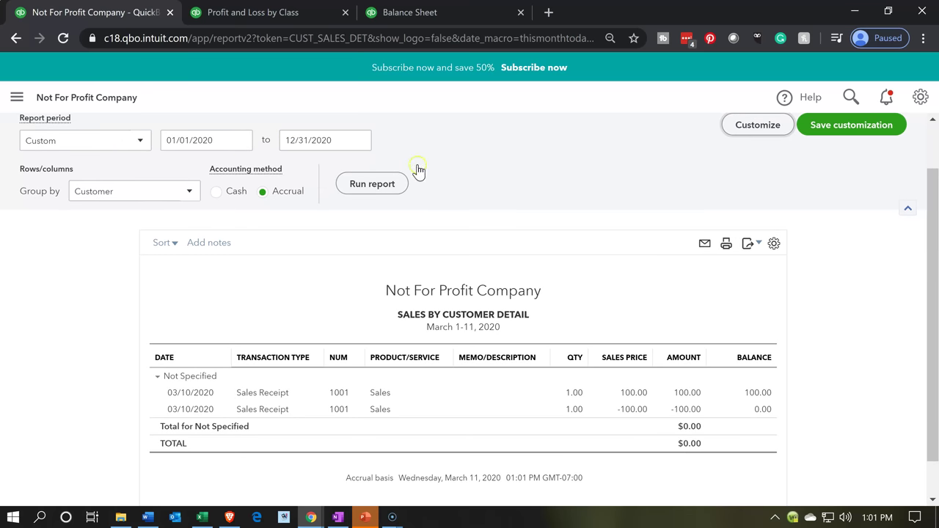
{"action": "left_click", "coordinate": [387, 188]}
{"action": "scroll", "coordinate": [382, 264], "scroll_direction": "down", "scroll_amount": 2}
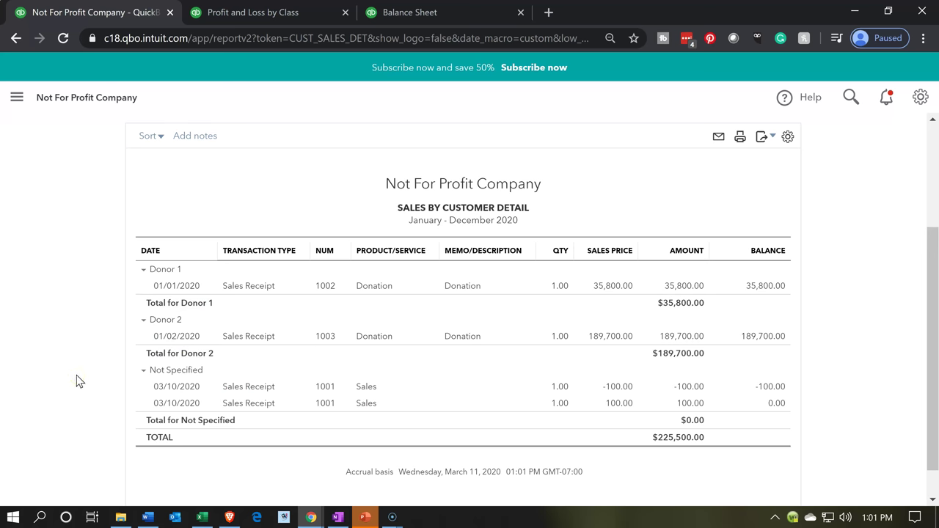
Examine the Donor 1, Donor 2 and Not Specified groups and the overall total on the customer sales report
{"action": "left_click", "coordinate": [214, 396]}
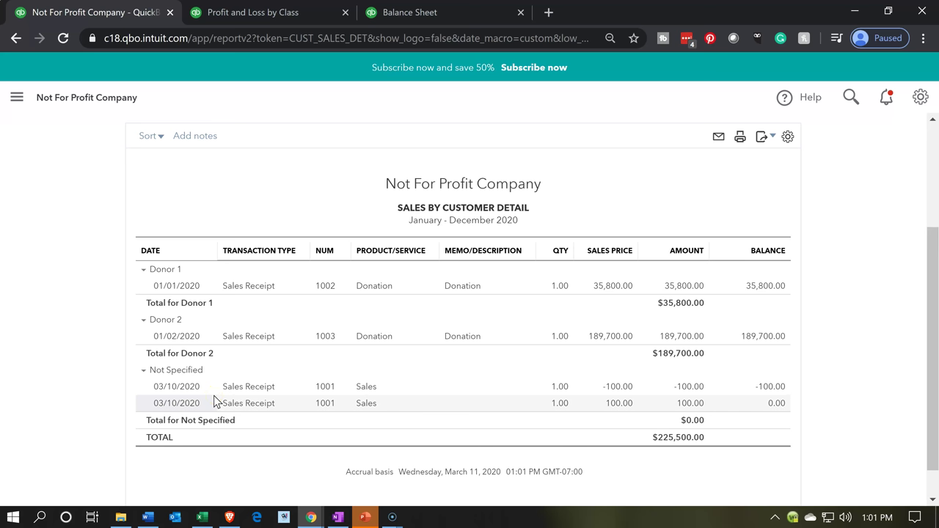
{"action": "left_click", "coordinate": [66, 387]}
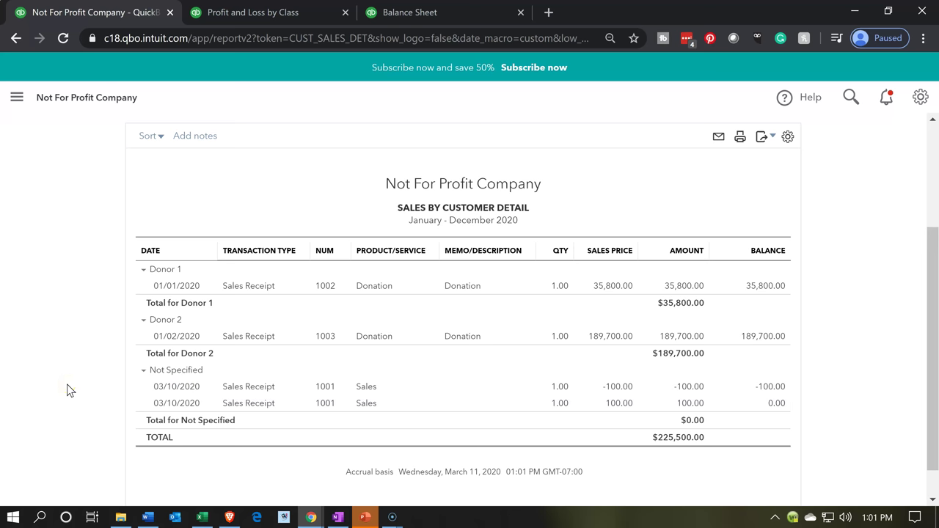
{"action": "left_click", "coordinate": [119, 314]}
{"action": "left_click", "coordinate": [656, 451]}
Compare the contribution income on Profit and Loss by Class with the total on Sales by Customer Detail
{"action": "left_click", "coordinate": [259, 12]}
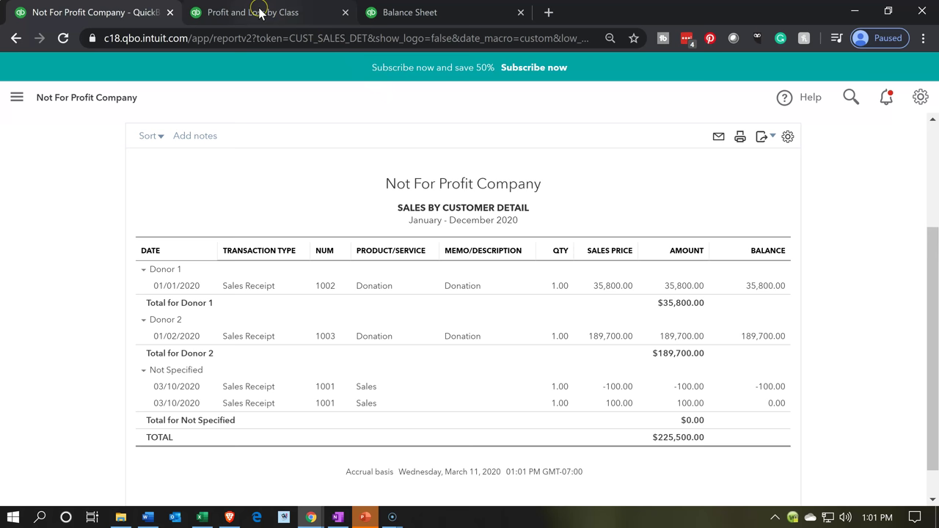
{"action": "left_click", "coordinate": [259, 12]}
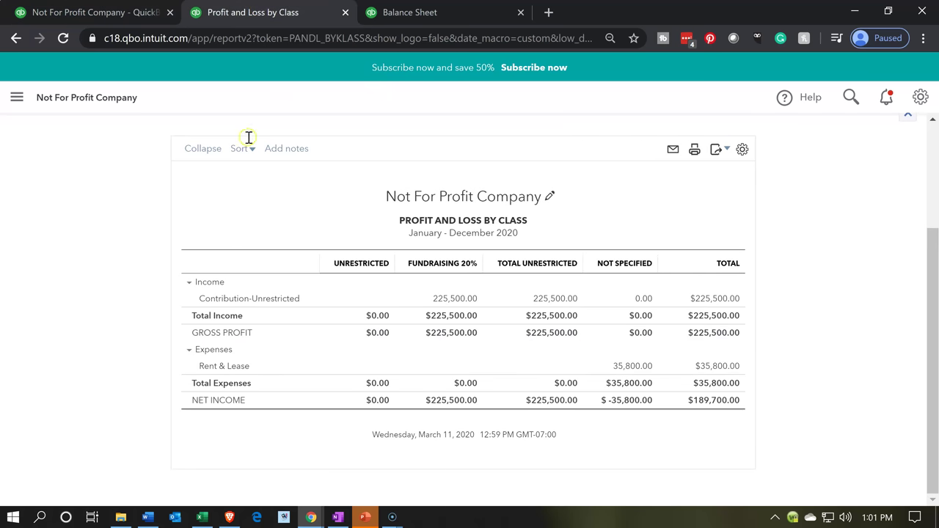
{"action": "left_click", "coordinate": [113, 9]}
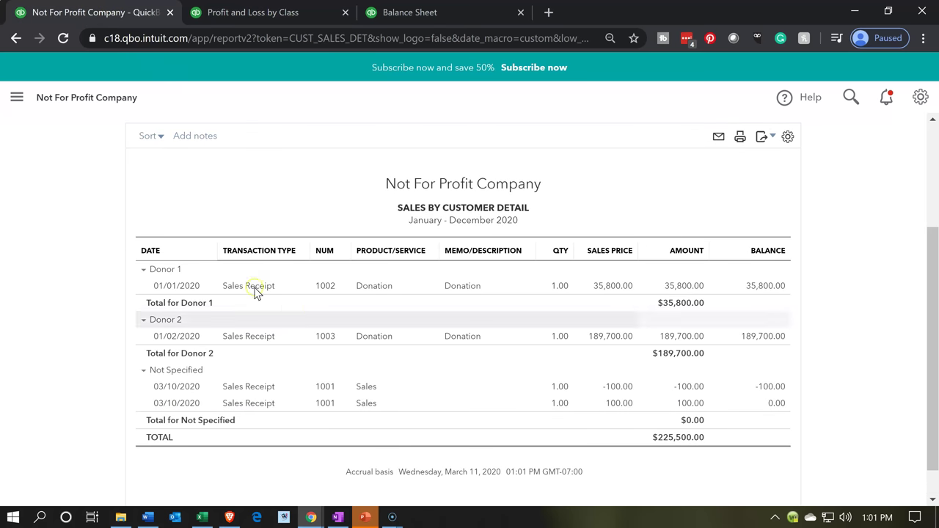
Open the Customers list in the Sales area to see the donors
{"action": "left_click", "coordinate": [17, 97]}
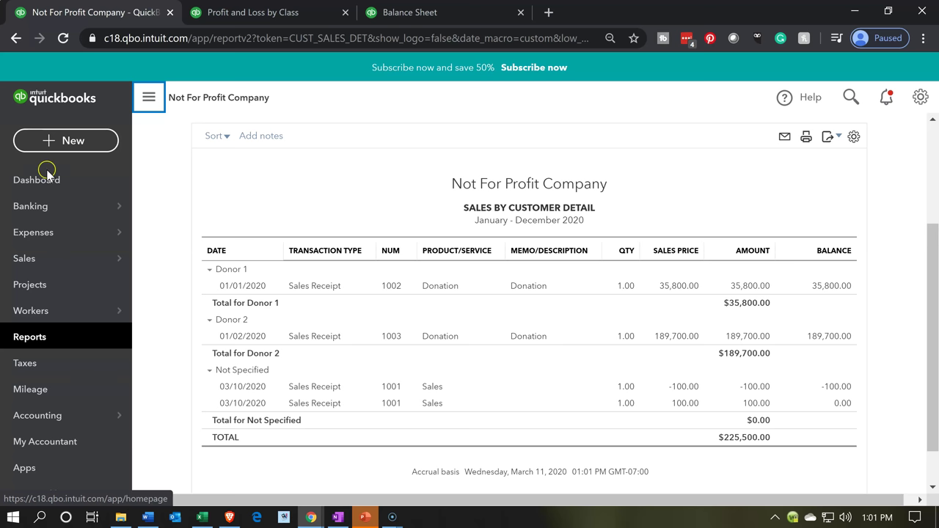
{"action": "left_click", "coordinate": [57, 253]}
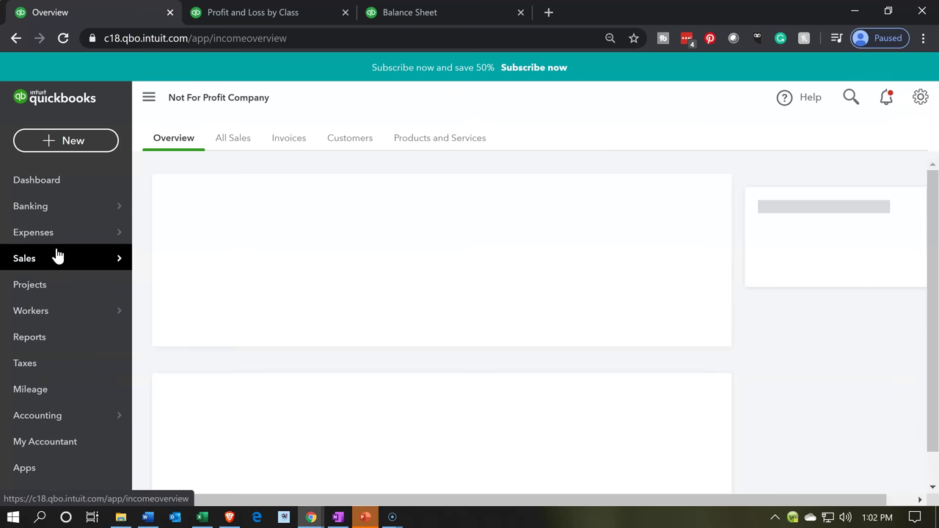
{"action": "left_click", "coordinate": [339, 140]}
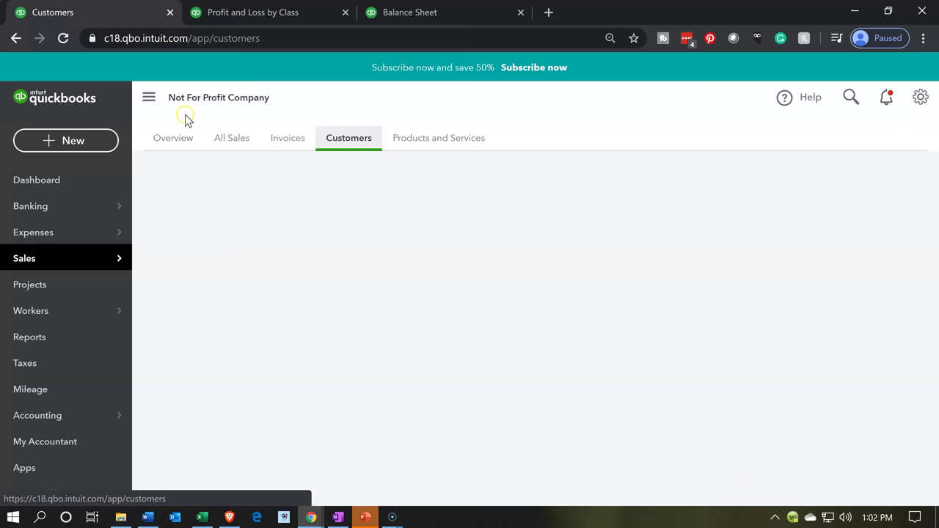
{"action": "left_click", "coordinate": [149, 101]}
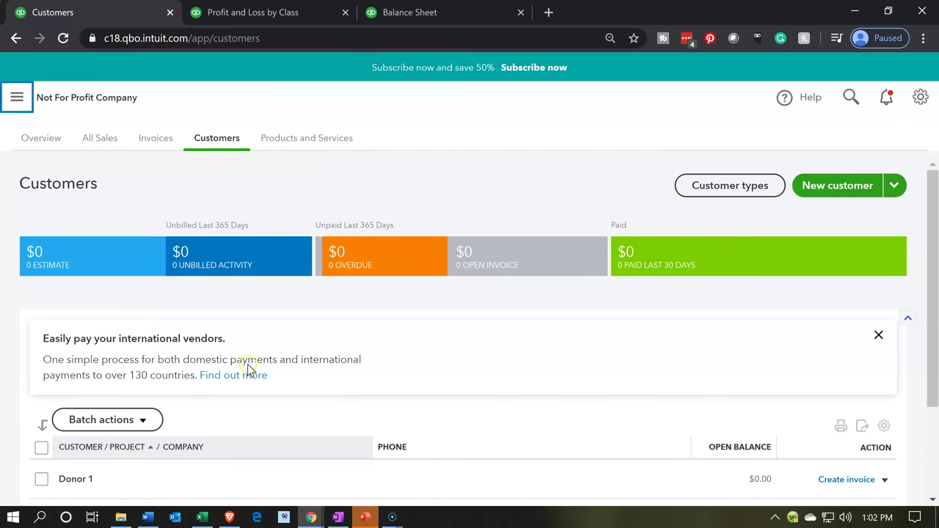
{"action": "scroll", "coordinate": [250, 374], "scroll_direction": "down", "scroll_amount": 1}
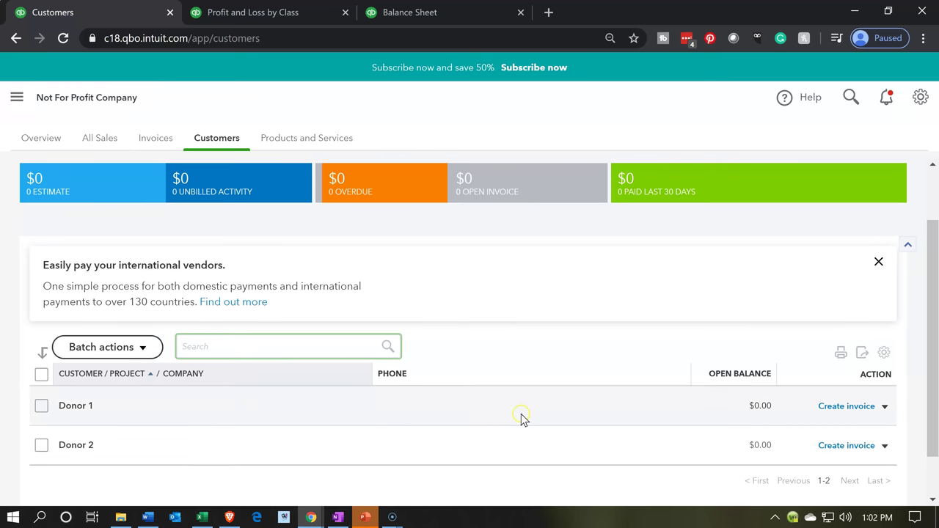
Open Donor 1's transaction list, view the 01/01/2020 sales receipt and close it again
{"action": "left_click", "coordinate": [78, 413]}
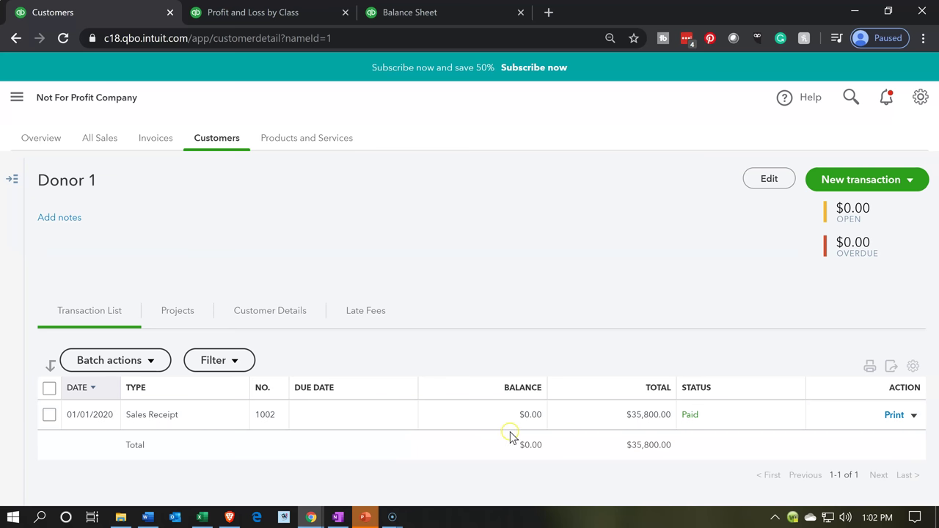
{"action": "left_click", "coordinate": [225, 422]}
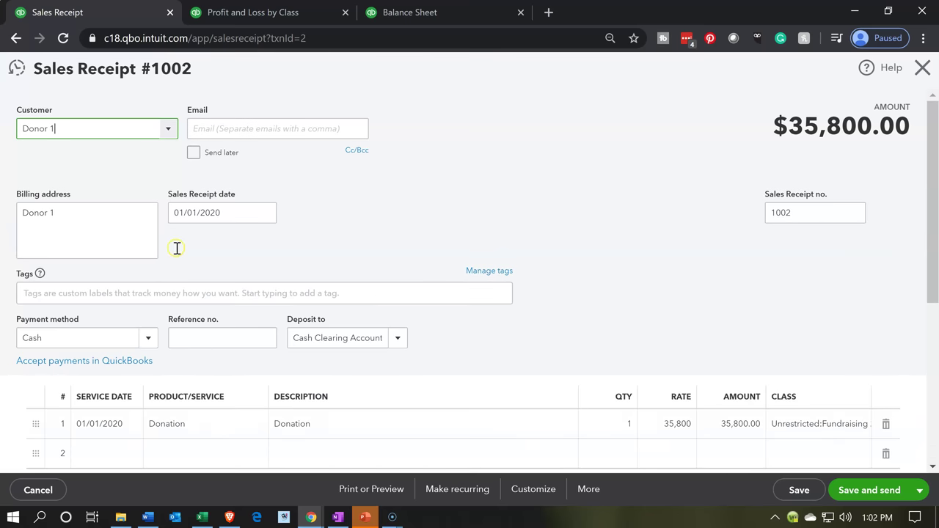
{"action": "left_click", "coordinate": [923, 71]}
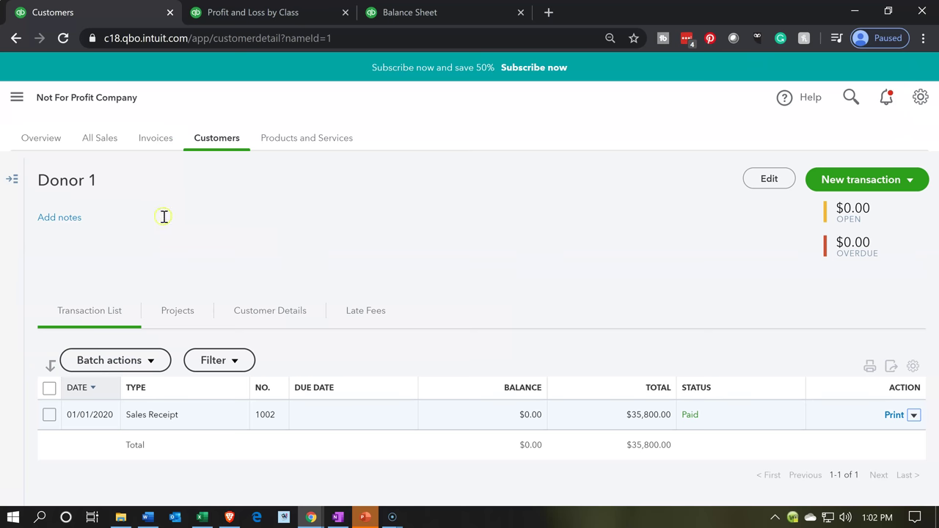
Find the Trial Balance report by name among the reports and open it
{"action": "left_click", "coordinate": [17, 98]}
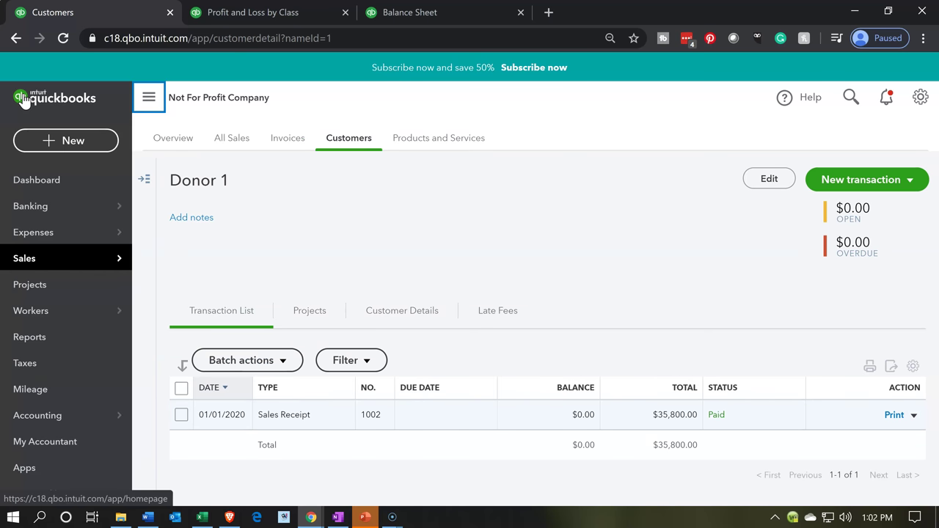
{"action": "left_click", "coordinate": [66, 344]}
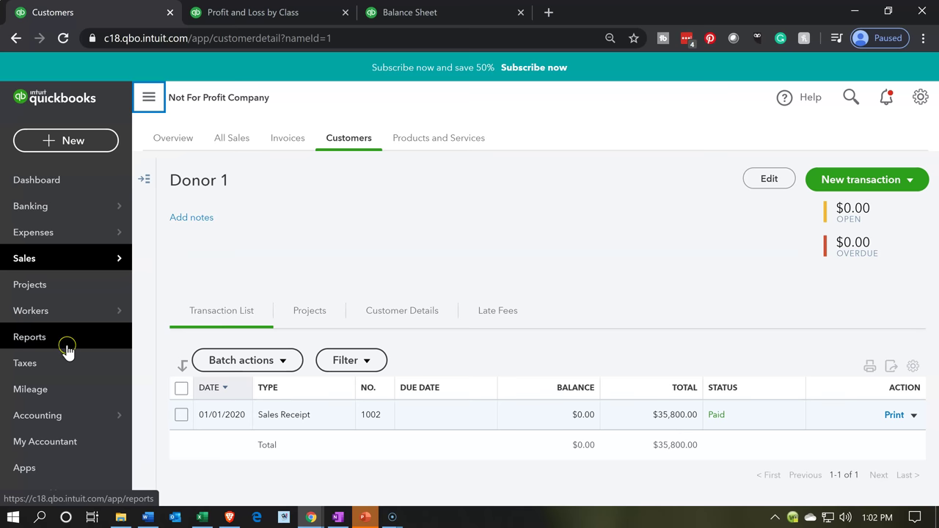
{"action": "left_click", "coordinate": [66, 350]}
{"action": "left_click", "coordinate": [369, 347]}
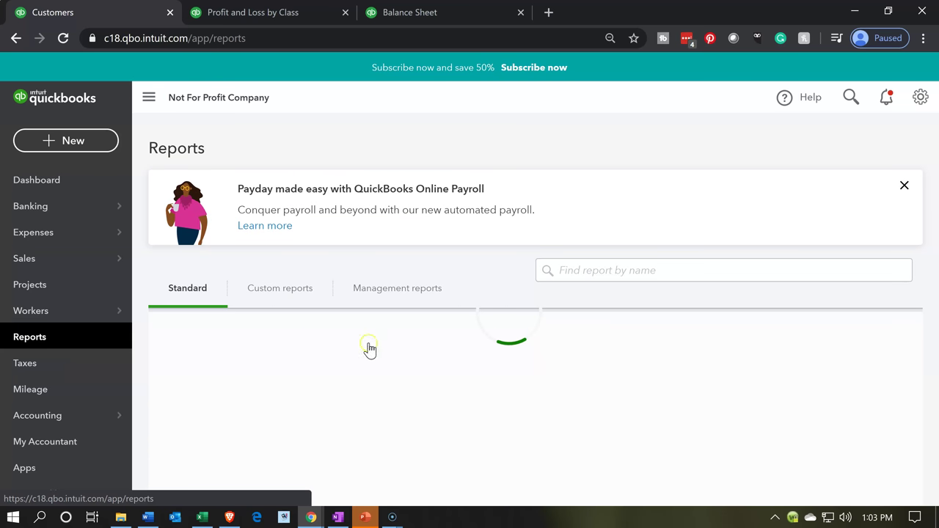
{"action": "left_click", "coordinate": [608, 268]}
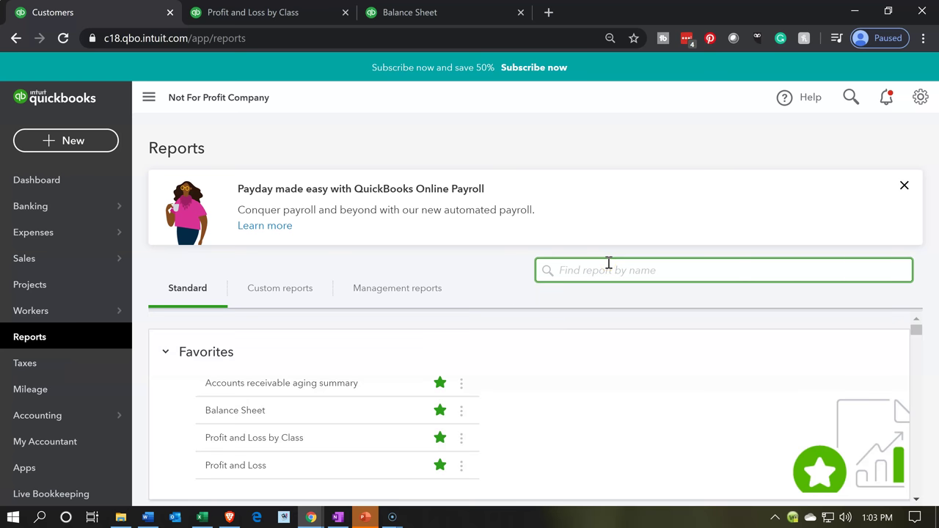
{"action": "type", "text": "tri"}
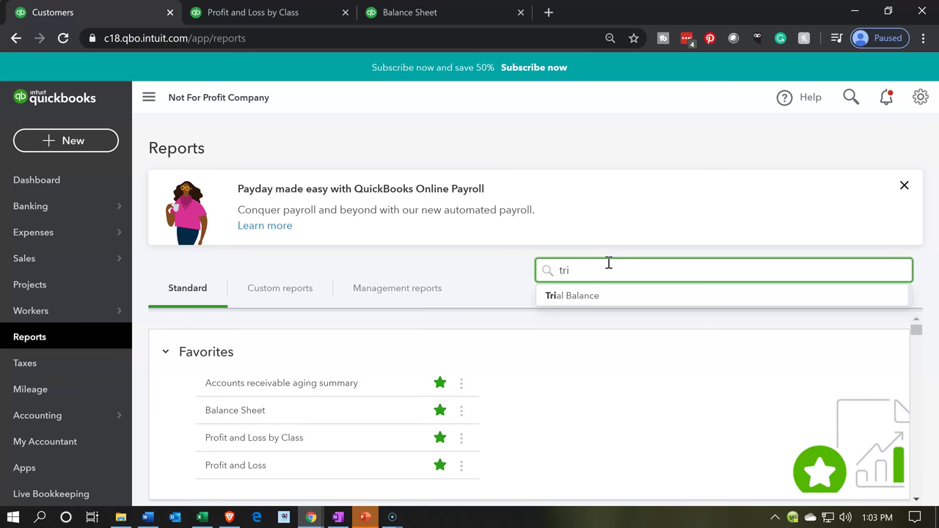
{"action": "type", "text": "a"}
{"action": "key", "text": "Down"}
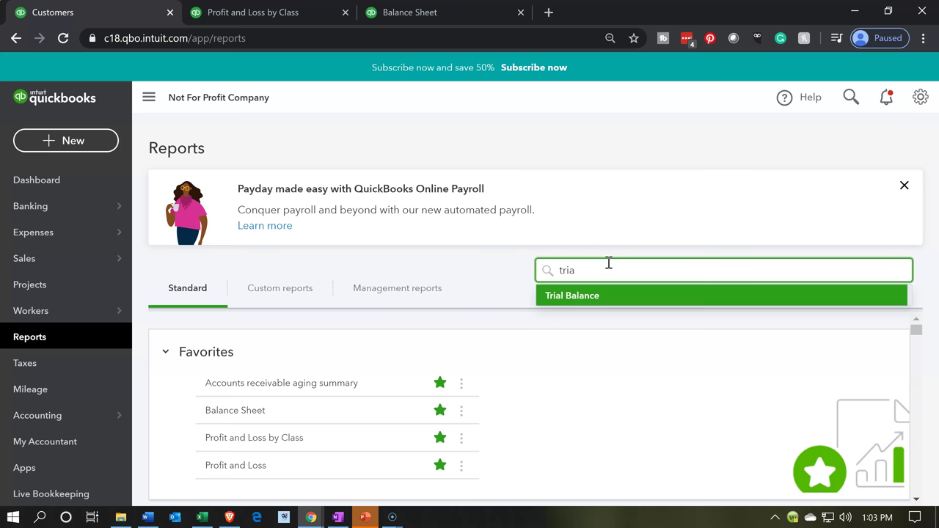
{"action": "key", "text": "Return"}
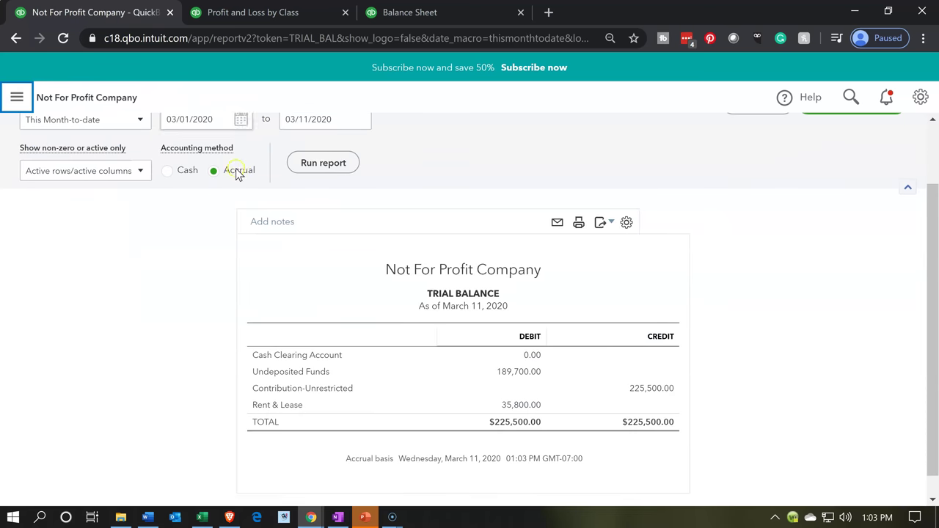
Set the Trial Balance report period to 01/01/2020 through 12/31/2020 and run the report
{"action": "left_click_drag", "start_coordinate": [215, 199], "coordinate": [165, 198]}
{"action": "type", "text": "01/01/2020"}
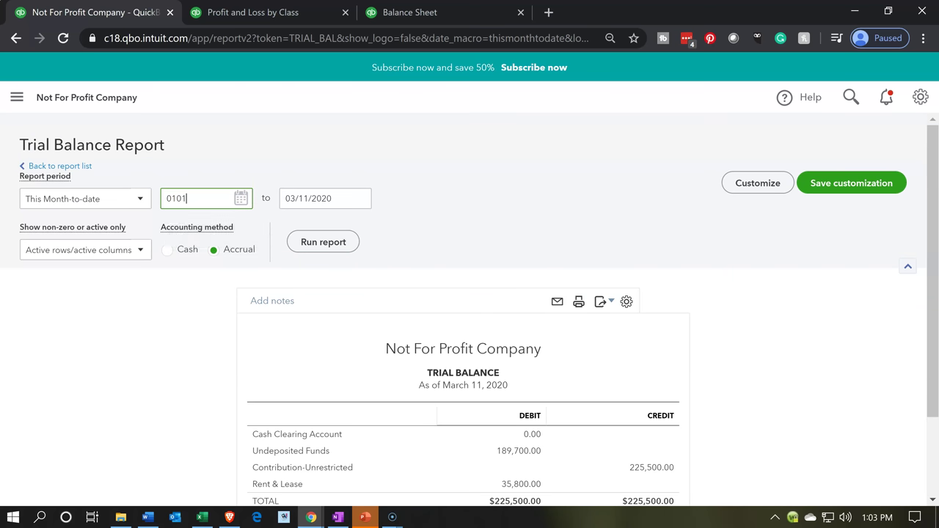
{"action": "key", "text": "Tab"}
{"action": "type", "text": "12/31/2020"}
{"action": "key", "text": "Tab"}
{"action": "key", "text": "Tab"}
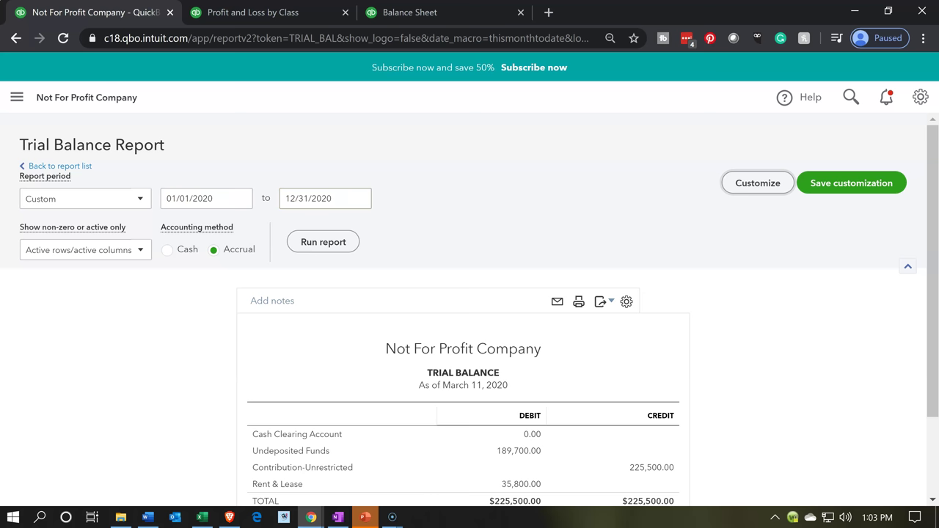
{"action": "left_click", "coordinate": [342, 246]}
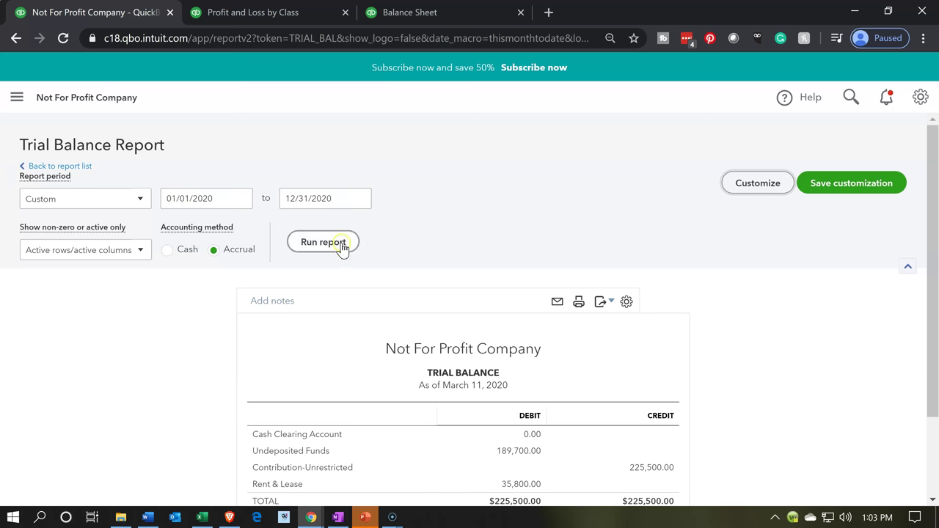
Enlarge the page to 125% and examine the account balances and the debit and credit totals on the Trial Balance
{"action": "scroll", "coordinate": [188, 394], "scroll_direction": "down", "scroll_amount": 1}
{"action": "scroll", "coordinate": [189, 394], "scroll_direction": "down", "scroll_amount": 1}
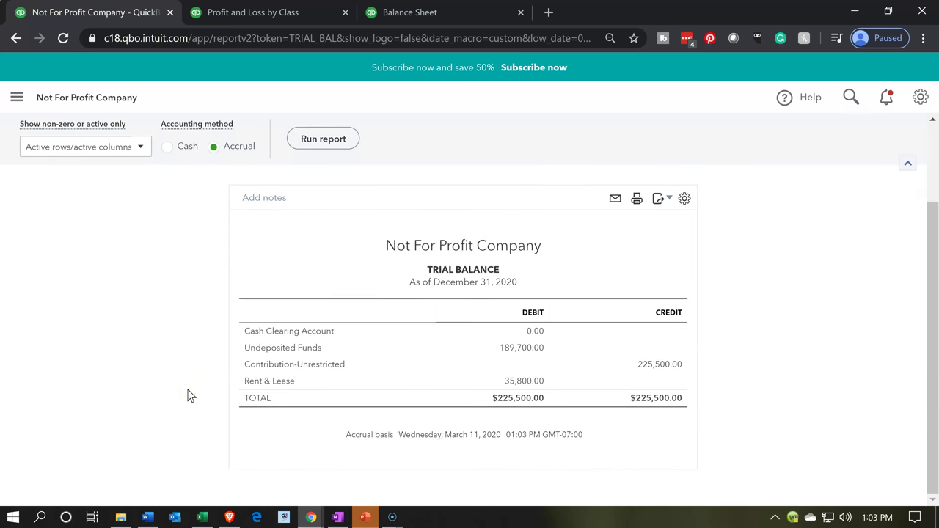
{"action": "key", "text": "ctrl+plus"}
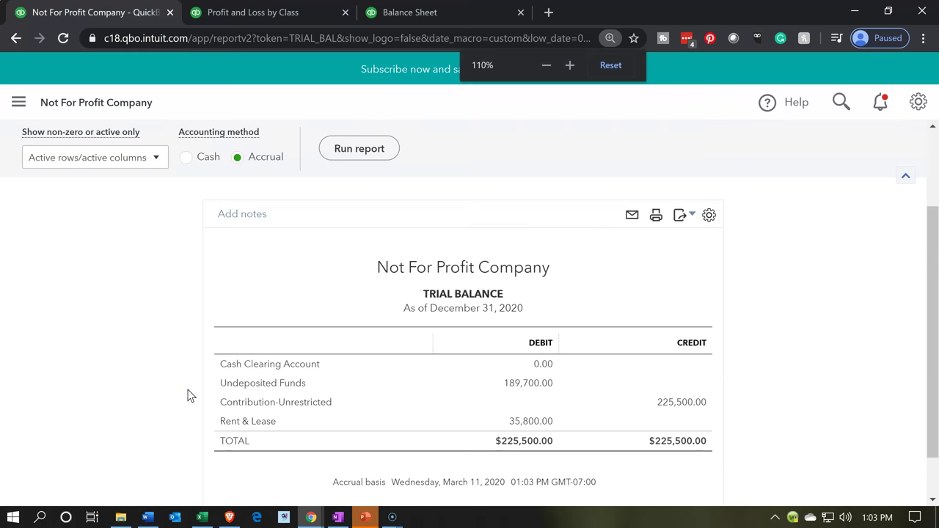
{"action": "key", "text": "ctrl+plus"}
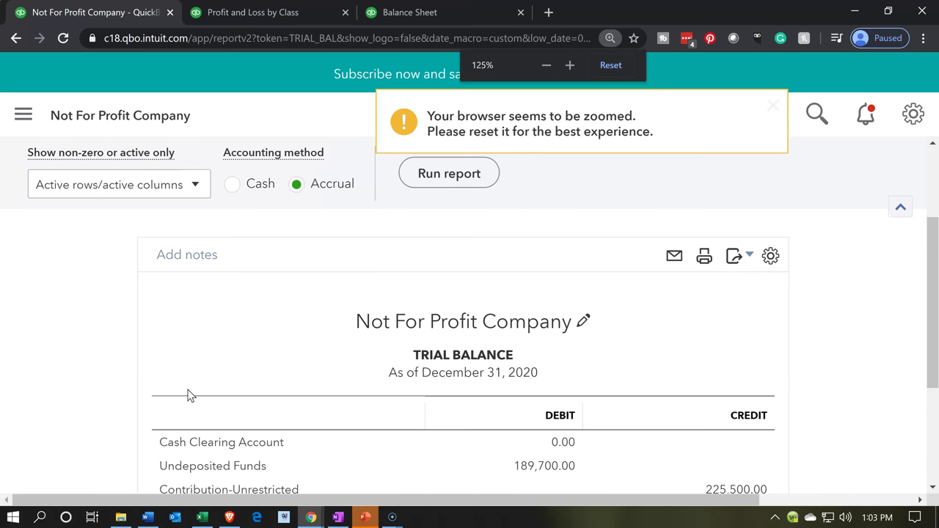
{"action": "scroll", "coordinate": [188, 396], "scroll_direction": "down", "scroll_amount": 2}
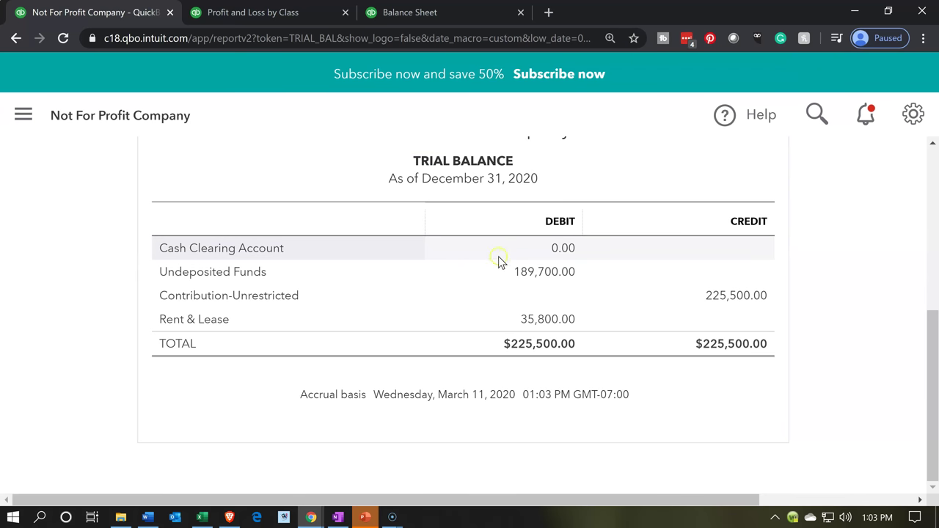
{"action": "left_click", "coordinate": [498, 301]}
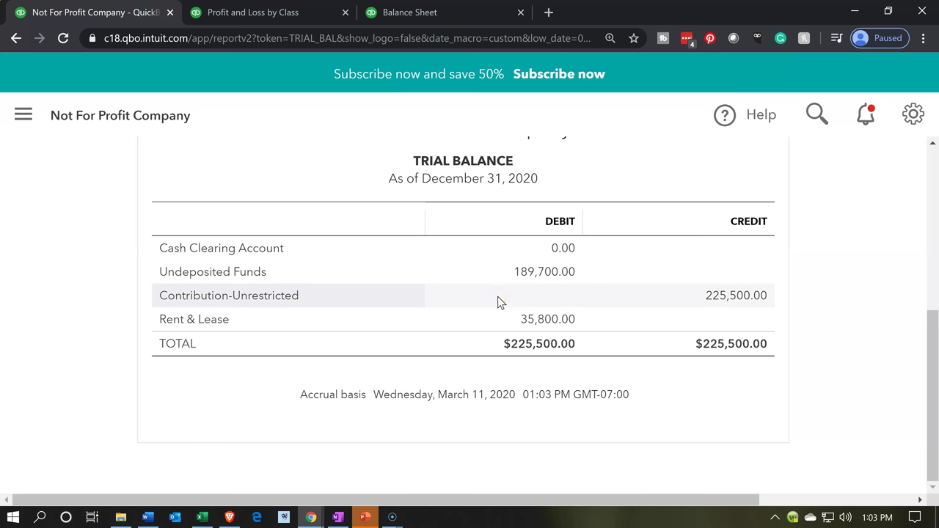
{"action": "left_click", "coordinate": [489, 331]}
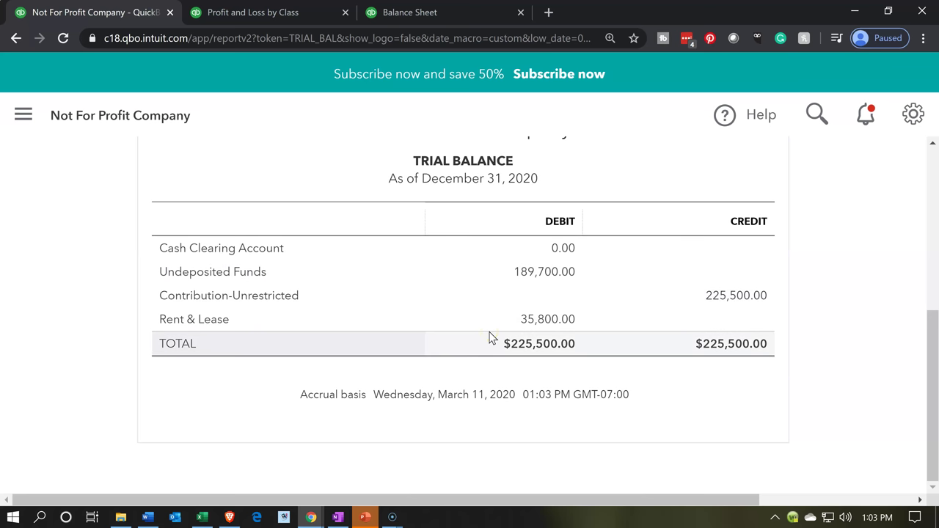
{"action": "left_click", "coordinate": [935, 312]}
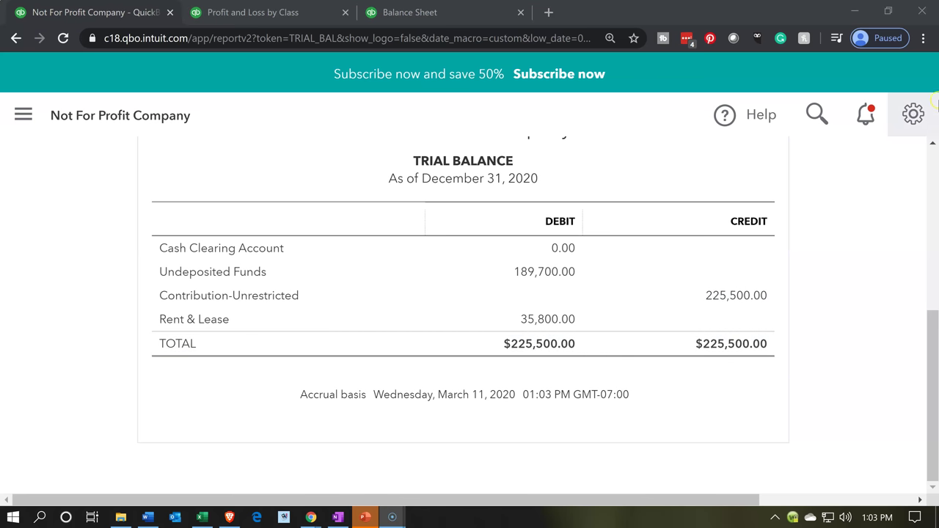